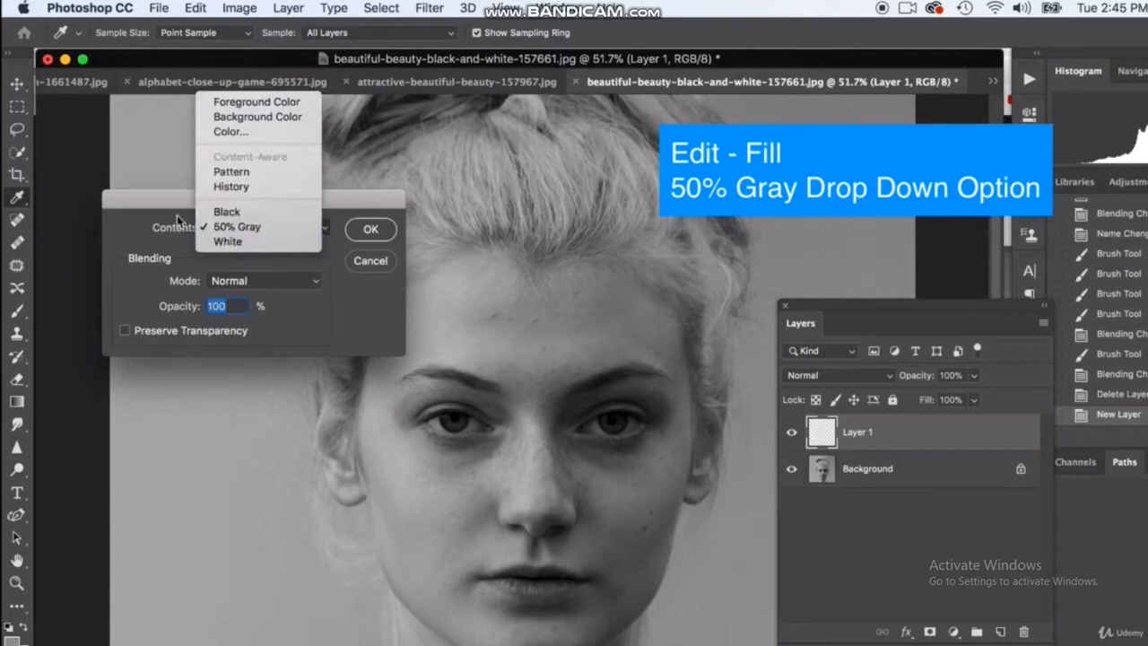
Step: Fill Layer 1 with 50% Gray and set its blending mode to Overlay
click(243, 223)
click(371, 230)
key(o)
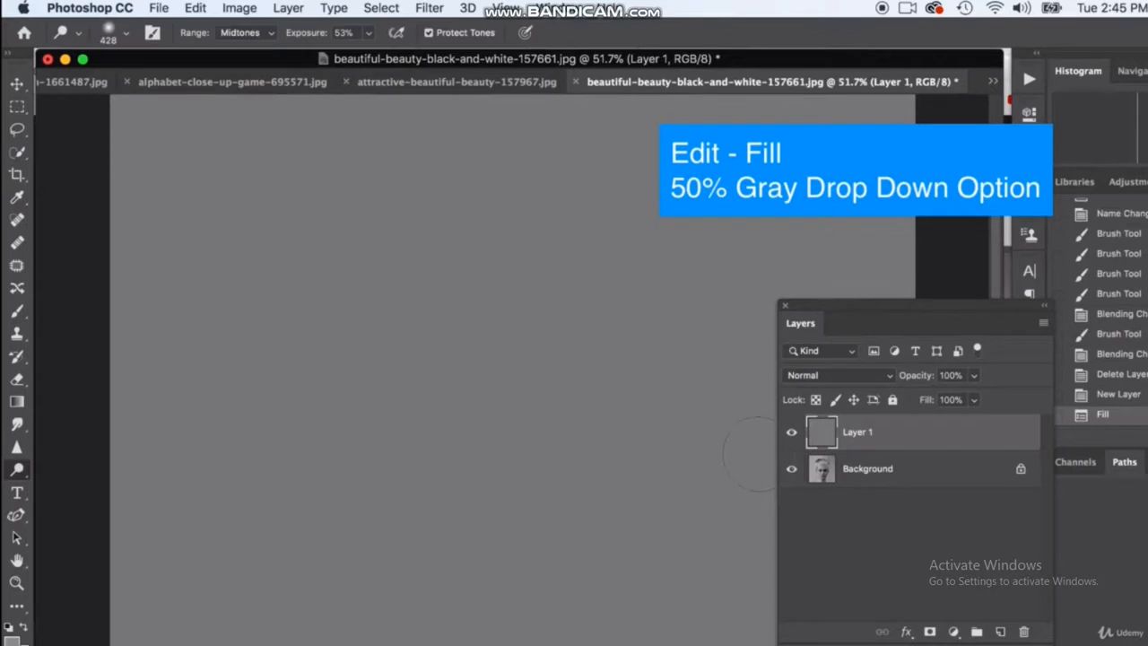
click(817, 380)
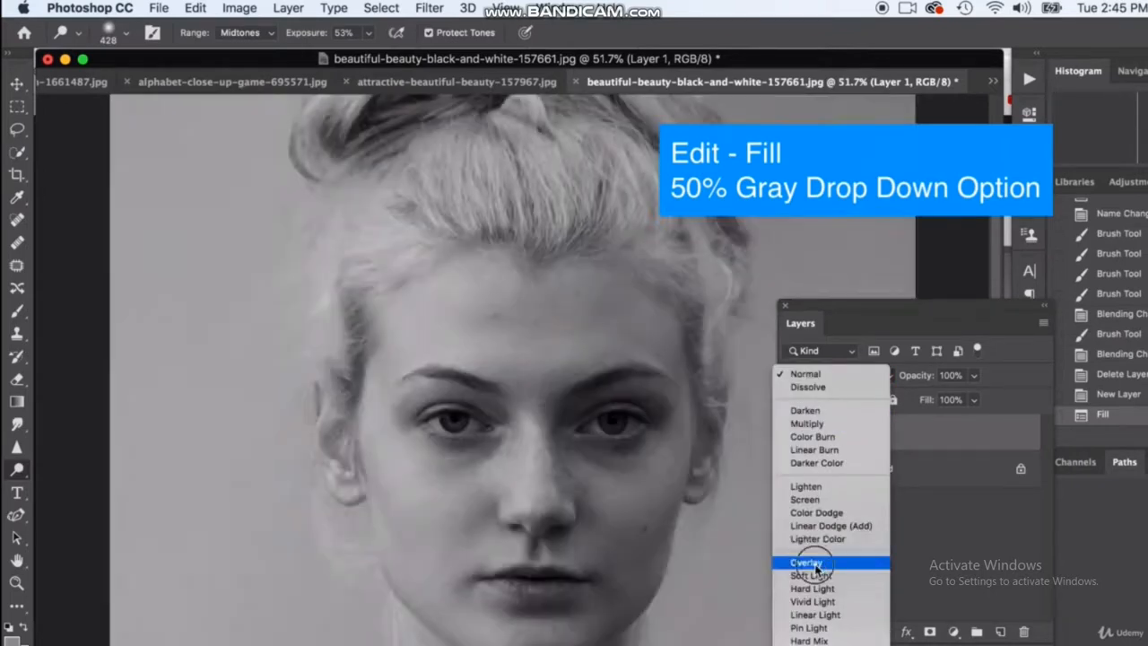
scroll(816, 568, down, 1)
click(805, 542)
Step: Switch to the Burn tool and set its brush size to 428 px
right_click(16, 469)
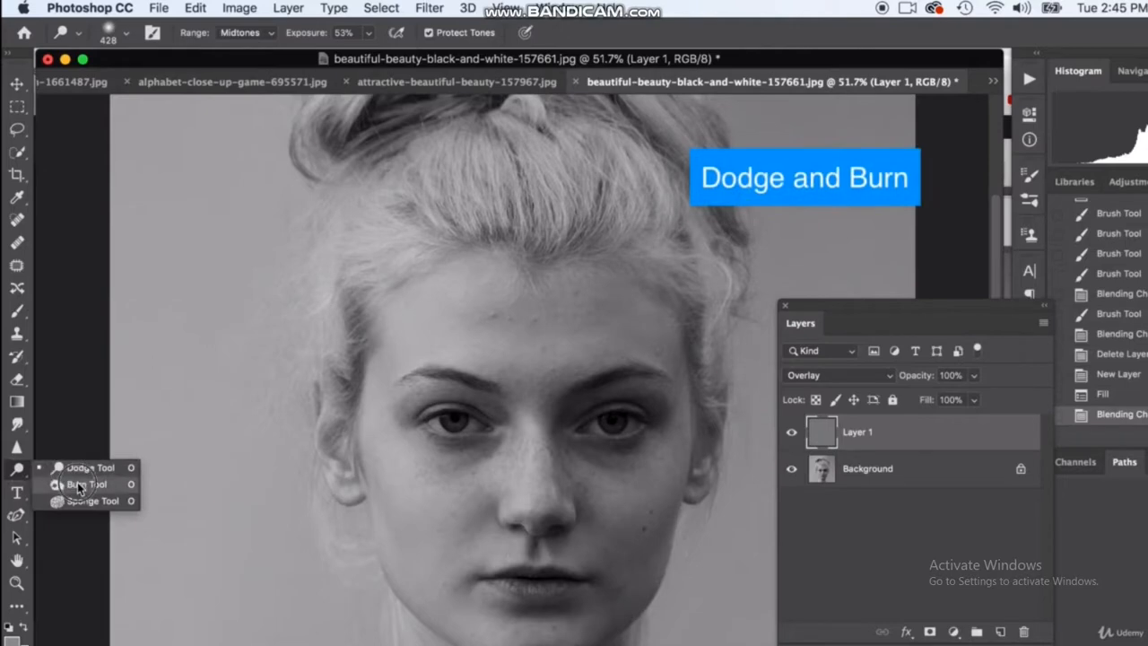
click(76, 481)
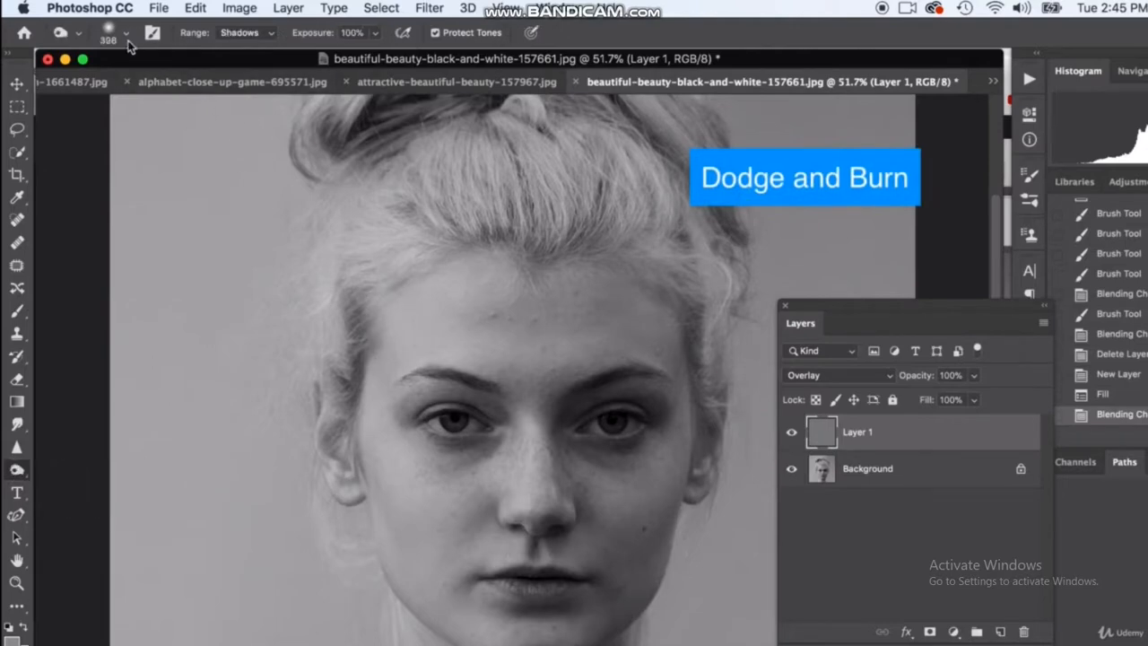
click(126, 36)
drag(191, 88, 195, 88)
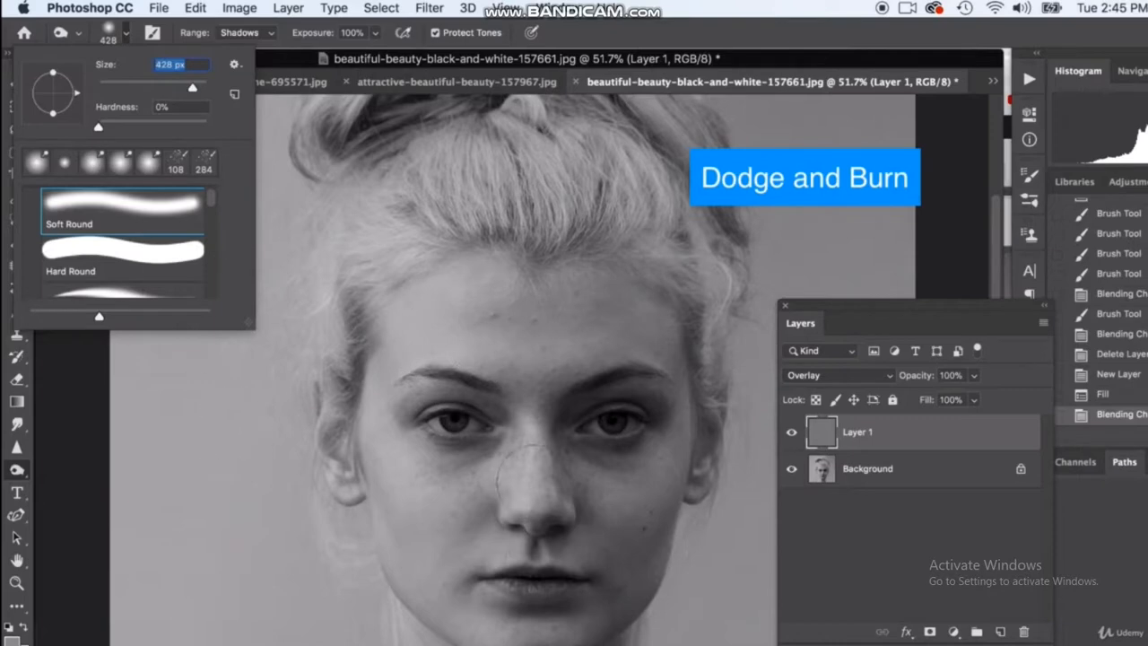
click(537, 478)
drag(561, 398, 601, 416)
key(super+z)
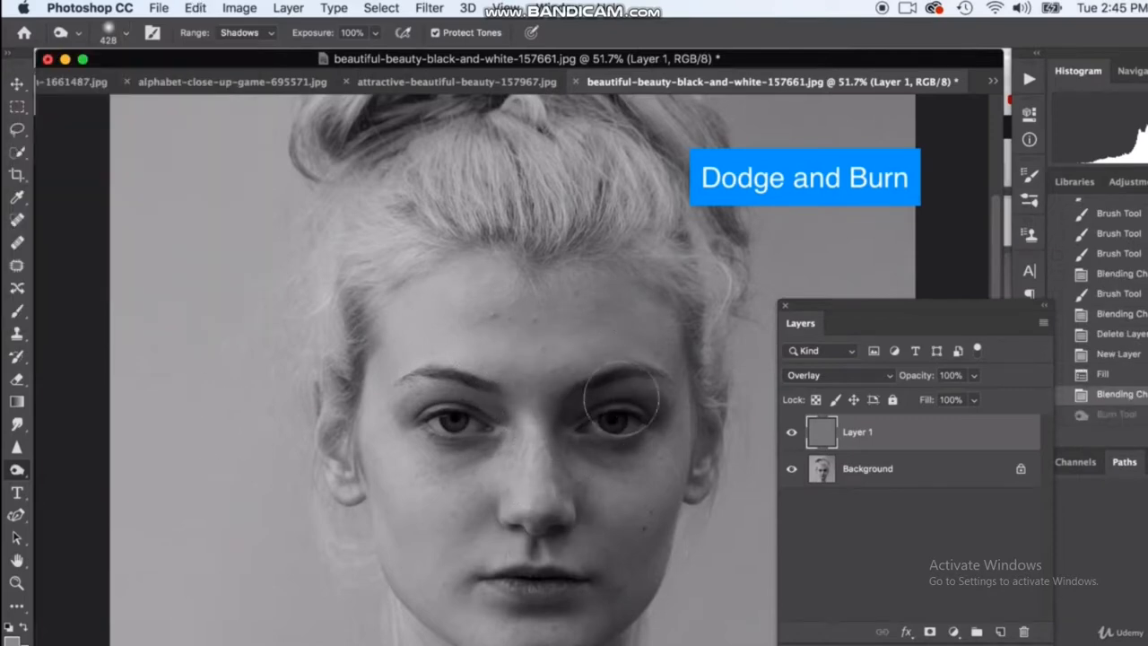
Step: Burn the shadows around the eye and beside the nose on the shaded half of the face
key(super+plus)
scroll(615, 467, up, 3)
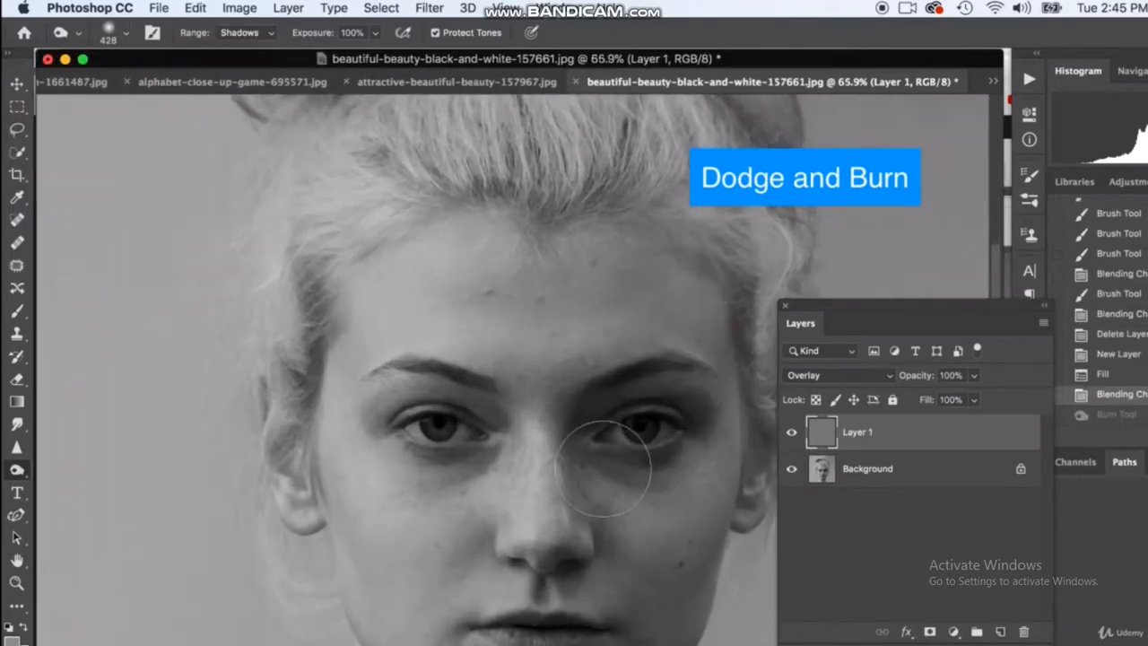
scroll(611, 468, down, 4)
drag(566, 314, 560, 290)
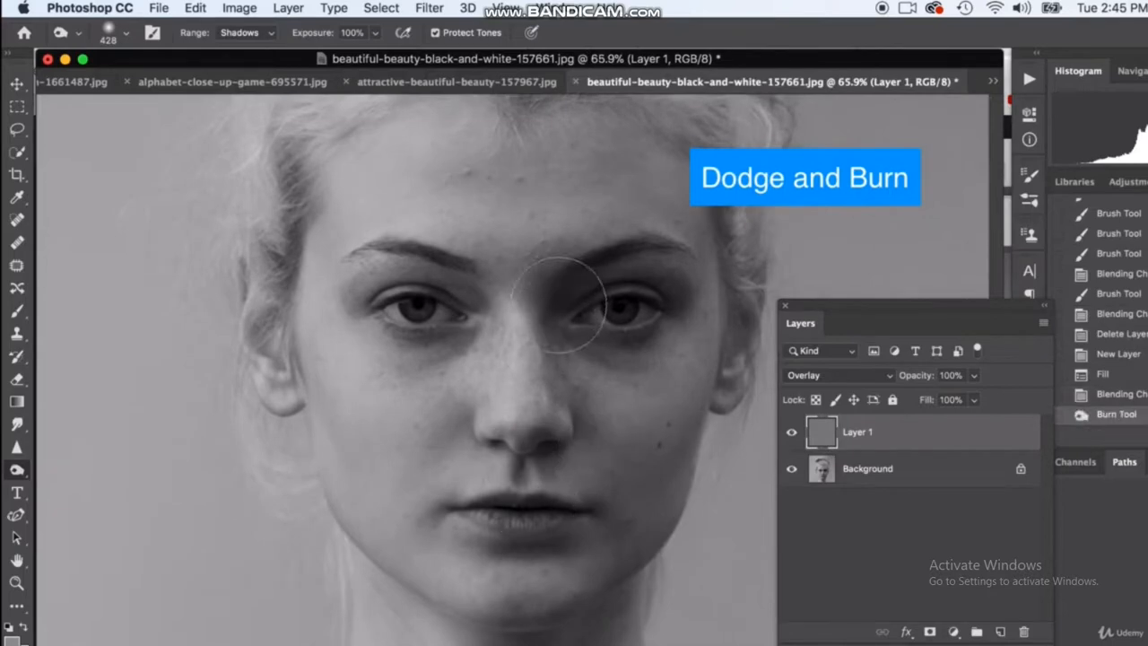
drag(654, 256, 713, 278)
drag(574, 365, 583, 339)
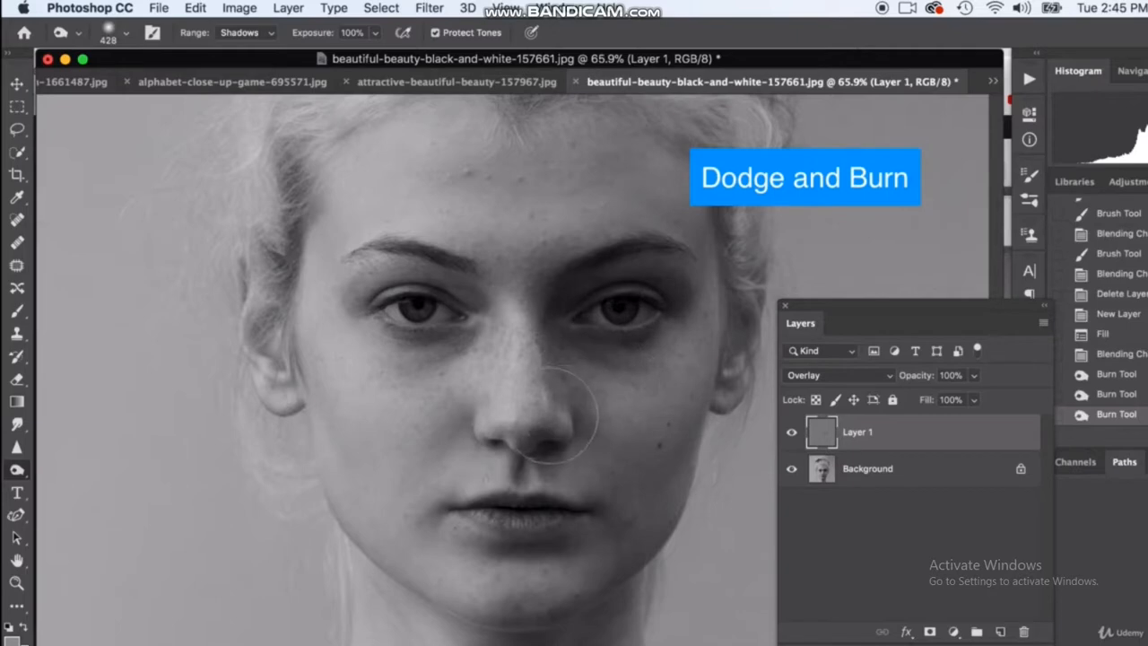
drag(558, 415, 550, 462)
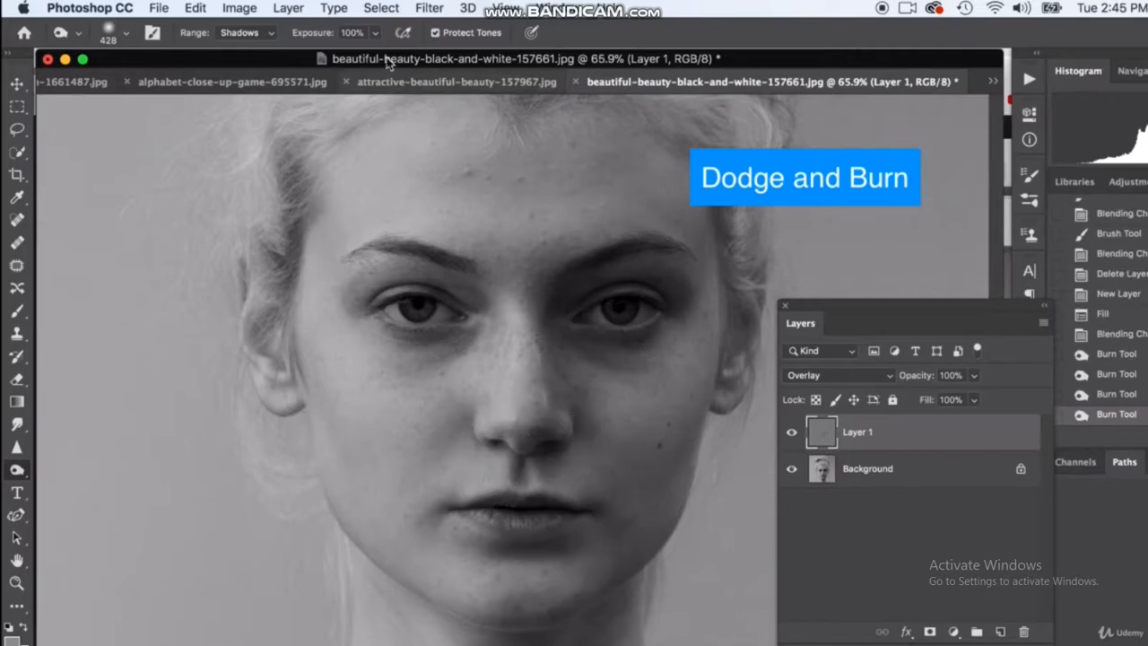
Step: Set the Burn brush to 65 px at 30% exposure, darken the lip line and nostril area, and undo the last stroke
click(127, 34)
click(131, 87)
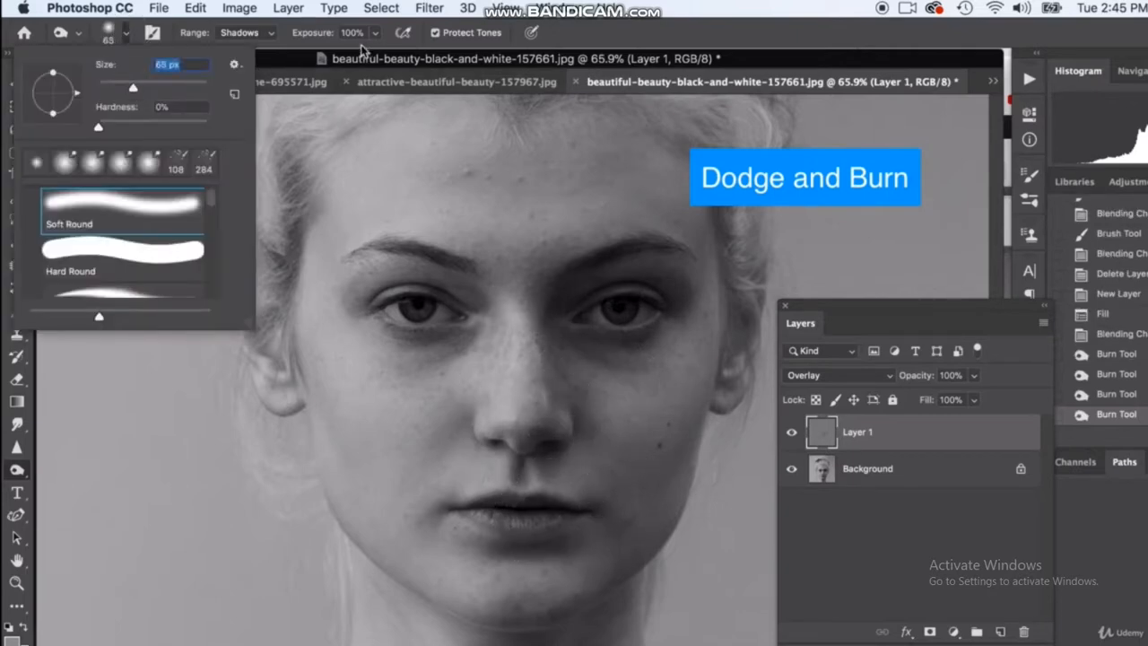
click(375, 35)
click(318, 54)
mouse_move(525, 503)
mouse_down()
mouse_move(569, 500)
mouse_move(547, 521)
mouse_move(514, 524)
mouse_move(560, 519)
mouse_move(512, 521)
mouse_move(557, 515)
mouse_move(520, 504)
mouse_up()
drag(547, 450, 550, 435)
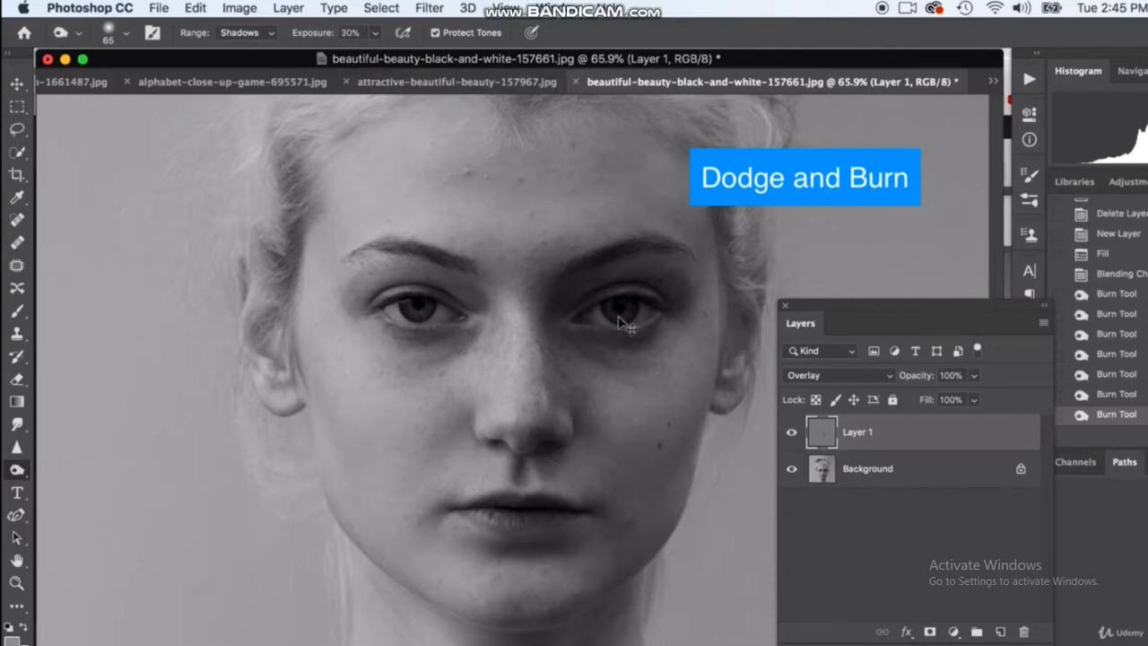
key(super+z)
Step: Darken the shaded edge of the nose with short burn strokes and undo the last one
drag(558, 364, 571, 403)
drag(561, 369, 573, 409)
mouse_move(572, 407)
mouse_down()
mouse_move(563, 375)
mouse_move(574, 418)
mouse_up()
key(super+z)
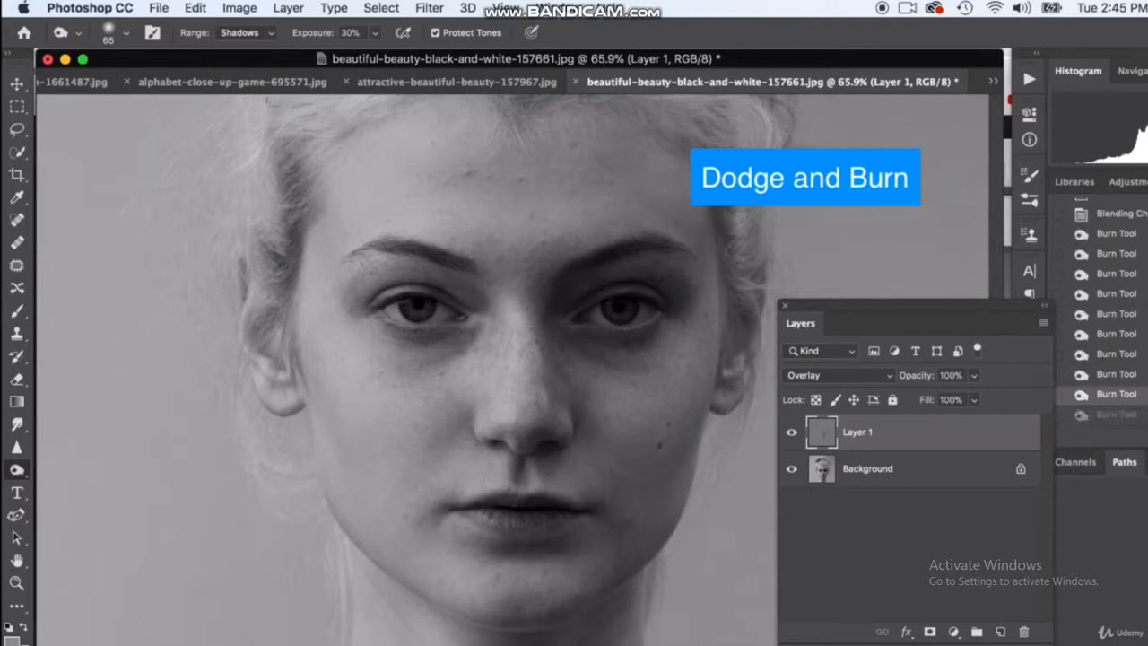
Step: Enlarge the Burn brush to 130 px and darken the shaded side of the nose from bridge to nostril
click(123, 36)
drag(144, 87, 161, 87)
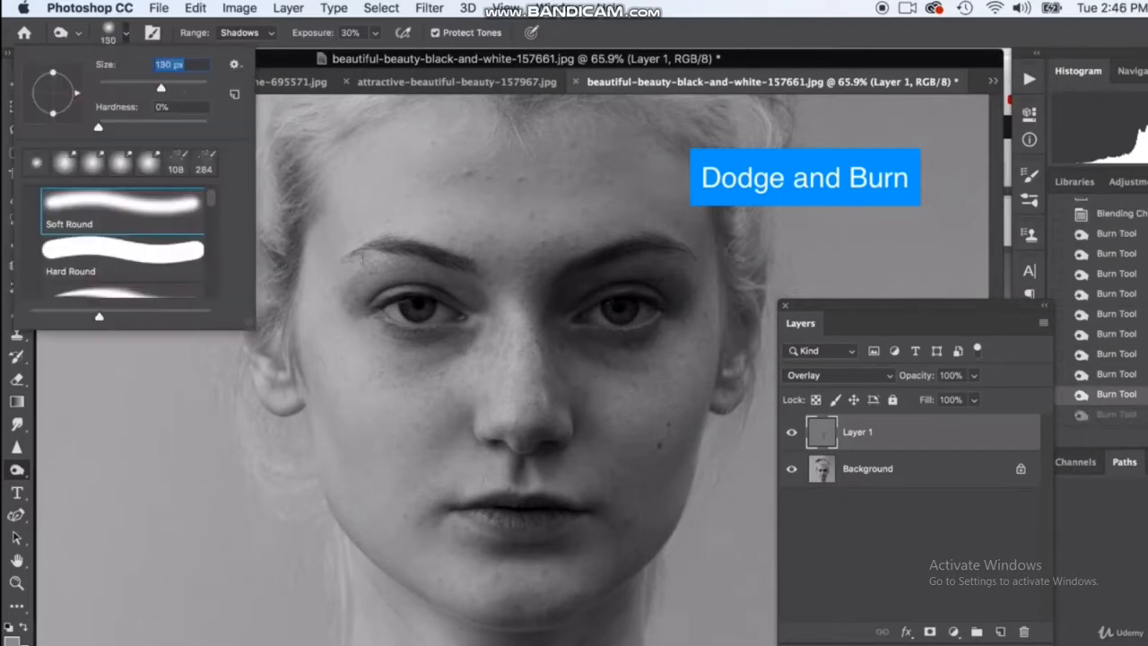
drag(557, 353, 579, 416)
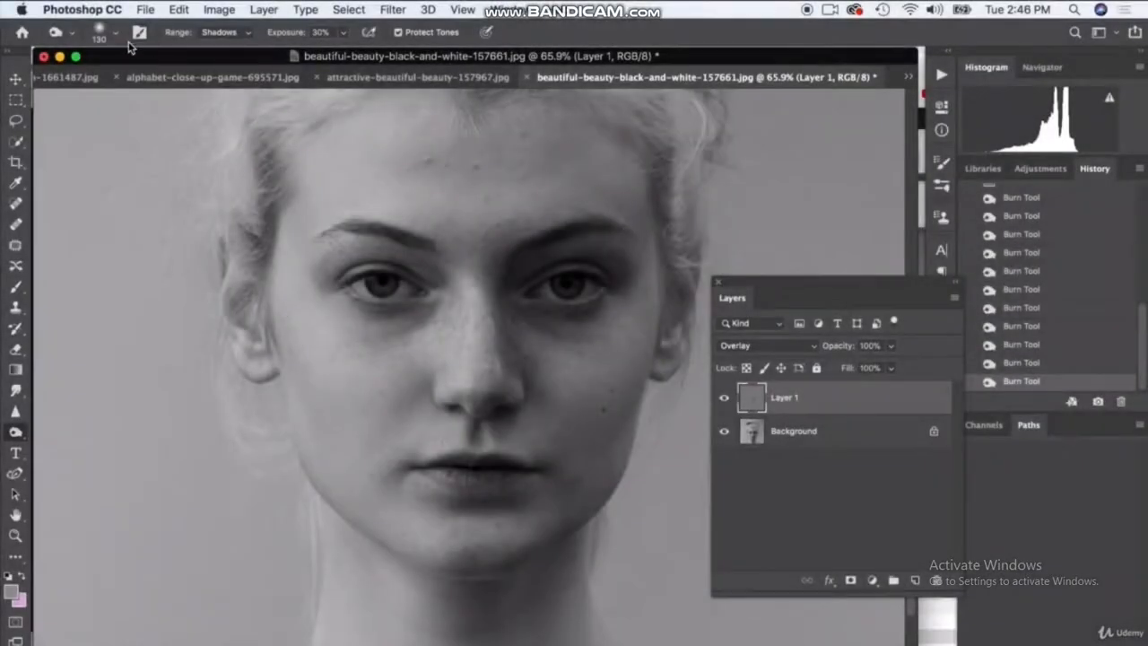
Step: With the Burn brush at 175 px, darken the brow on the lighter side, the area below the lips and the neck under the chin
click(114, 33)
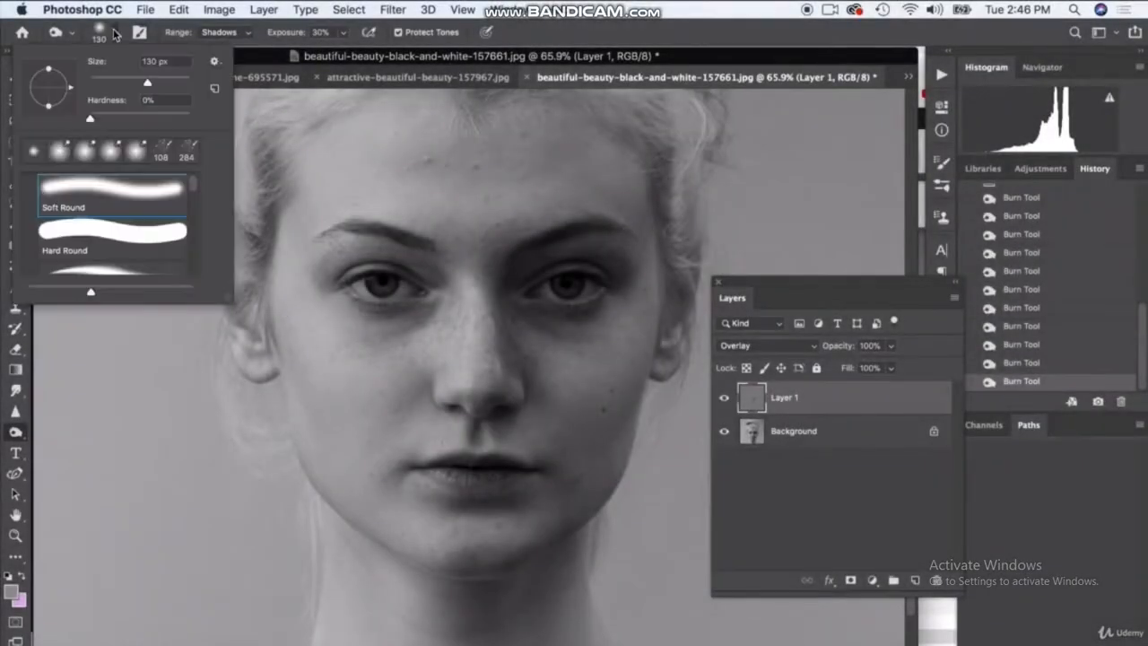
drag(401, 245, 425, 267)
drag(333, 225, 426, 256)
mouse_move(348, 239)
mouse_down()
mouse_move(421, 265)
mouse_move(385, 262)
mouse_move(335, 230)
mouse_up()
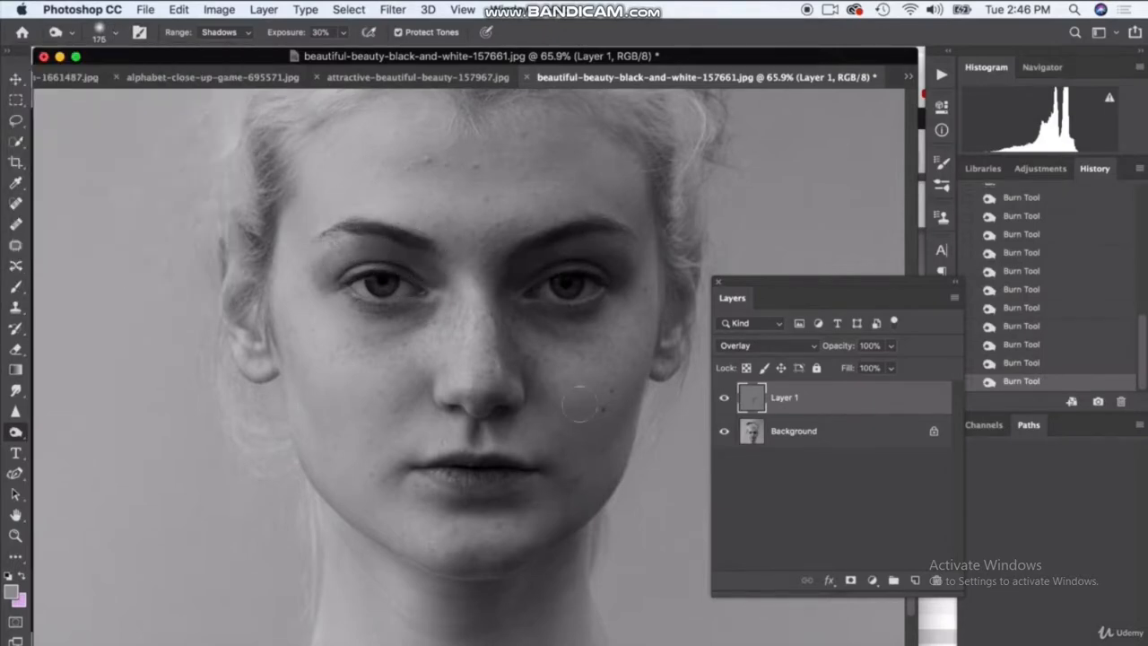
drag(456, 504, 518, 487)
mouse_move(438, 599)
mouse_down()
mouse_move(546, 550)
mouse_move(500, 607)
mouse_move(569, 546)
mouse_move(530, 606)
mouse_up()
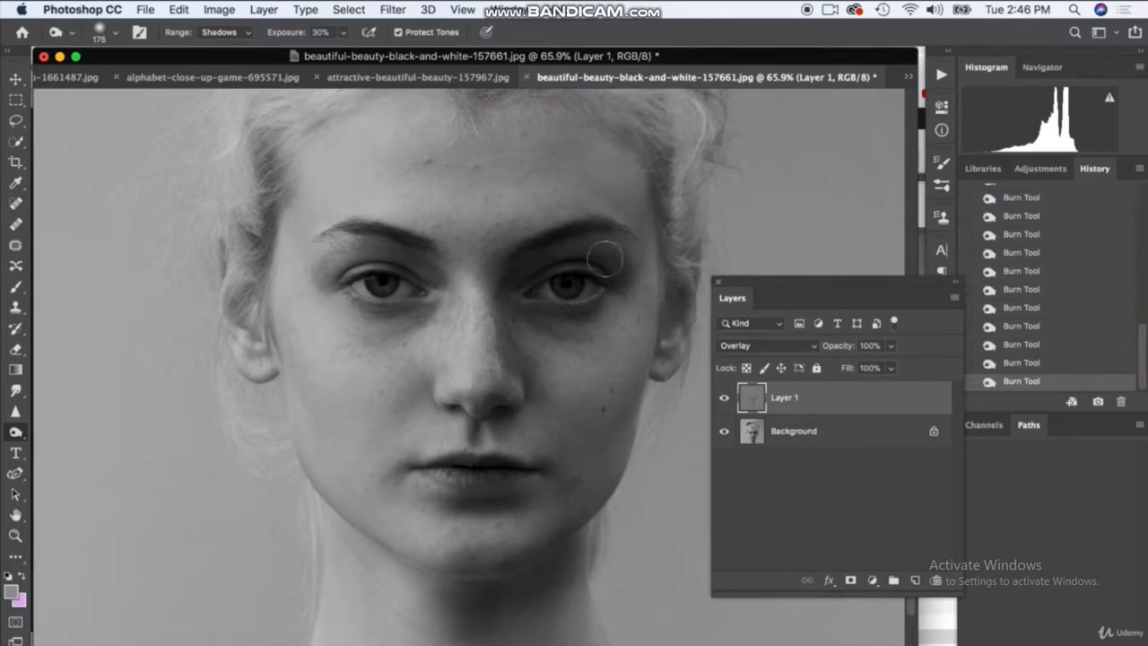
Step: Raise the Burn exposure to 93% and darken the hair at the temple
scroll(530, 268, up, 3)
scroll(260, 413, up, 2)
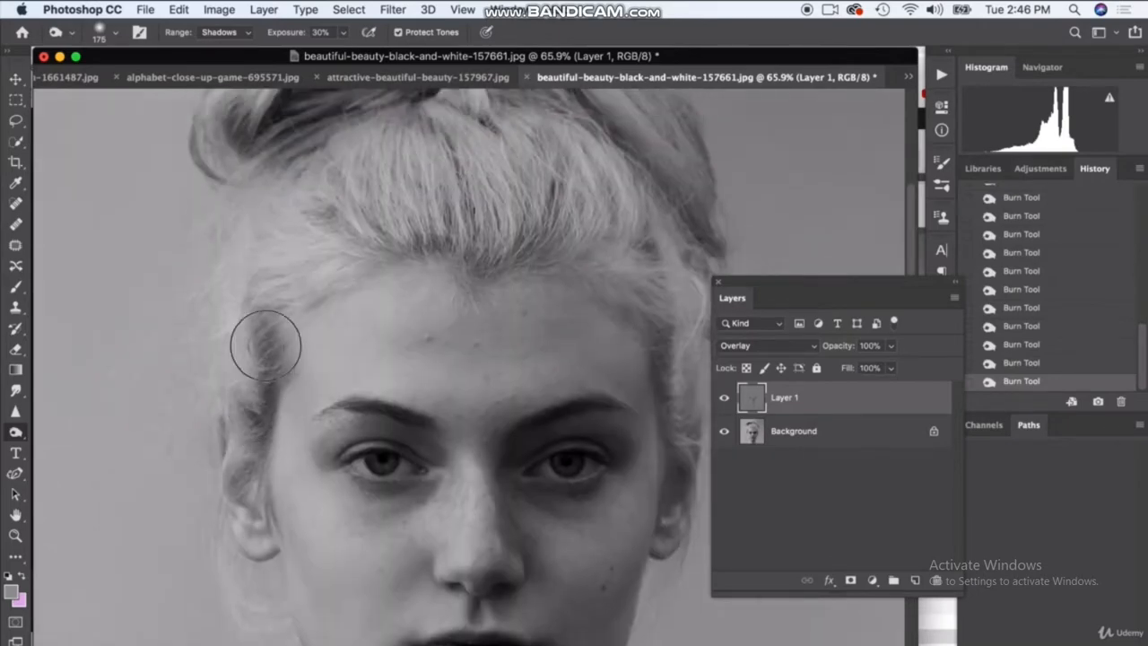
drag(344, 36, 389, 52)
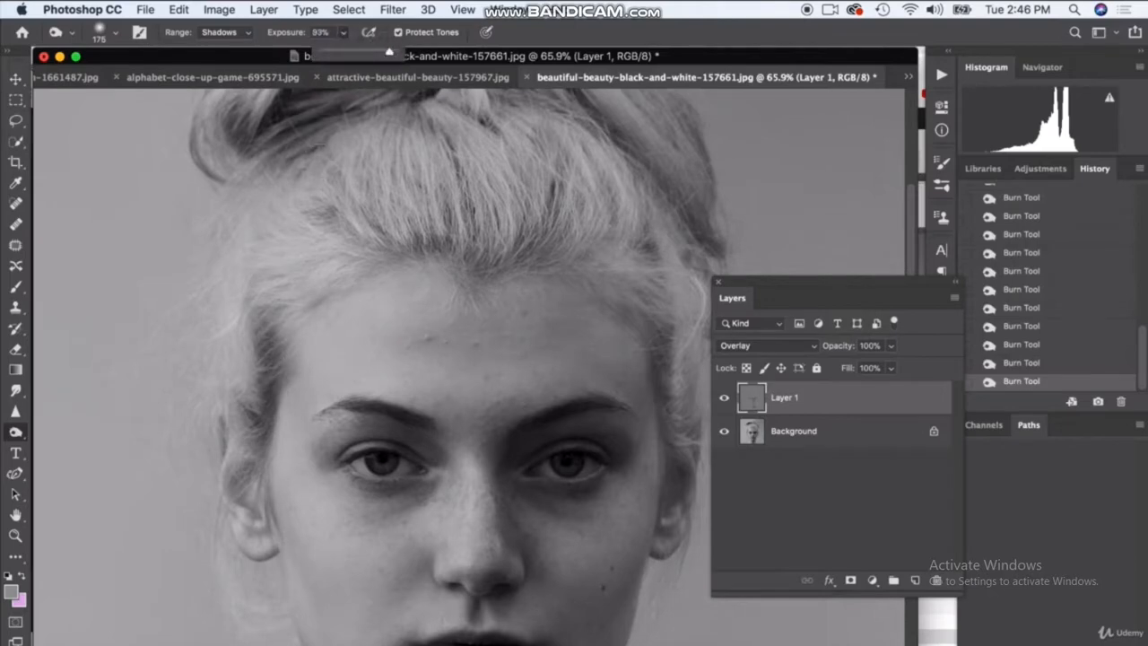
mouse_move(271, 412)
mouse_down()
mouse_move(271, 354)
mouse_move(261, 374)
mouse_up()
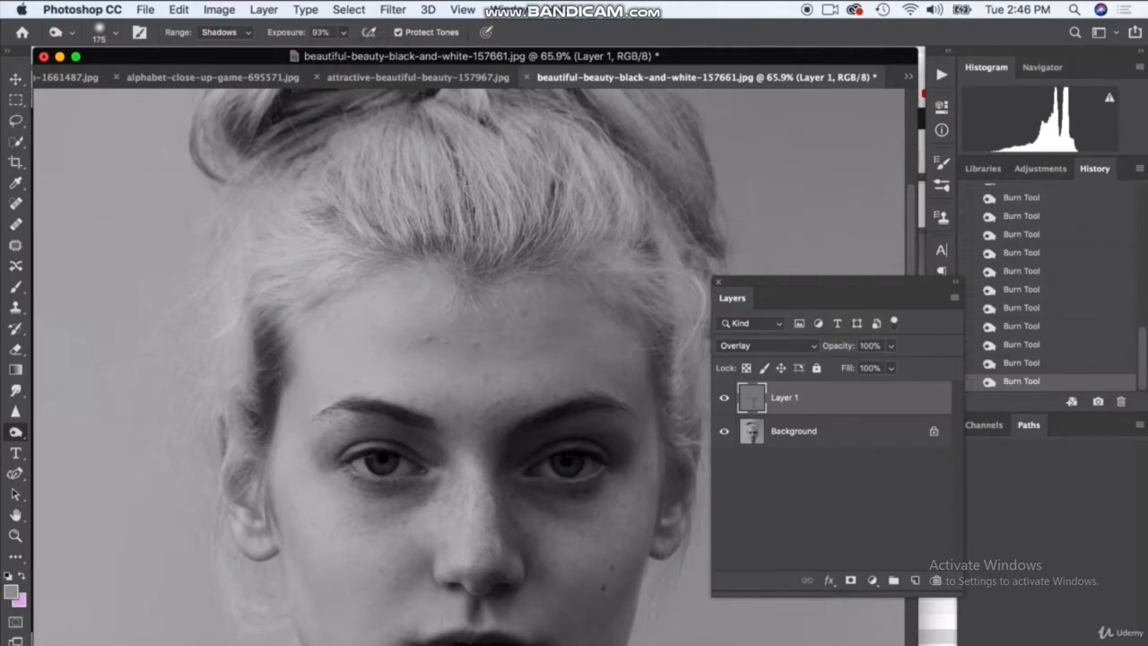
scroll(314, 134, up, 2)
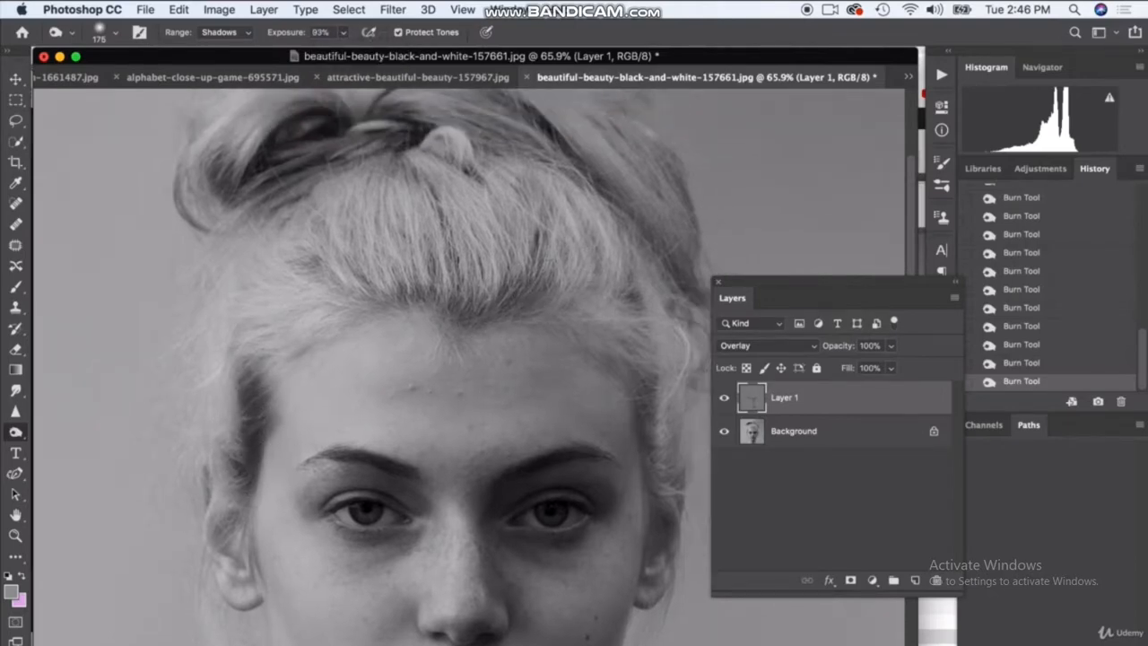
scroll(649, 238, down, 3)
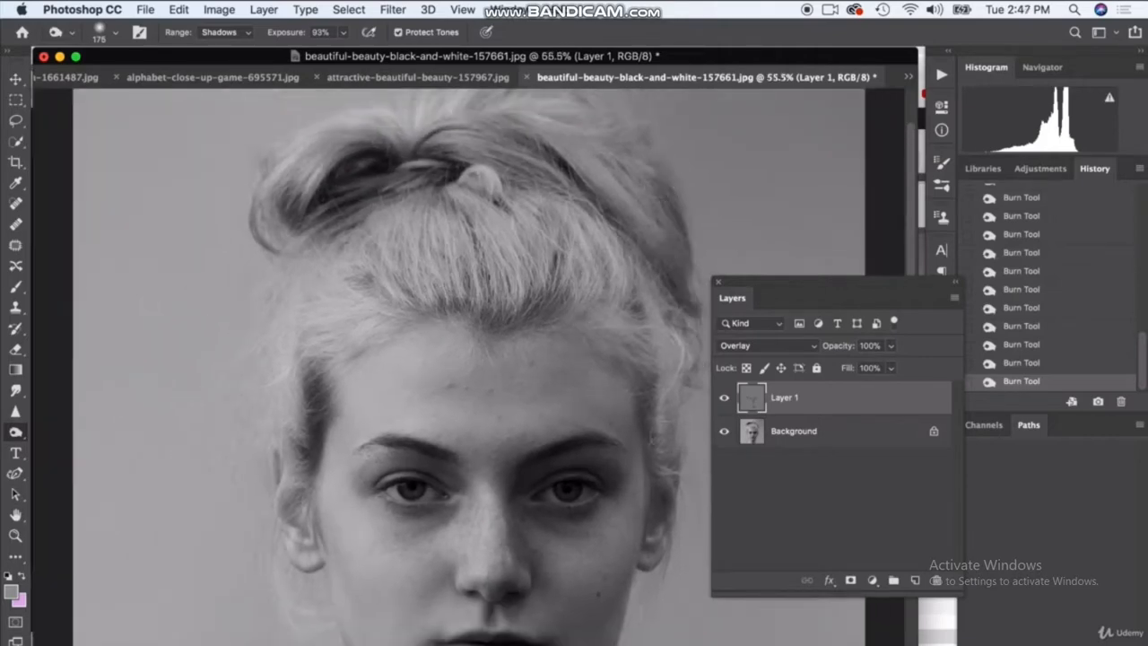
scroll(648, 399, down, 3)
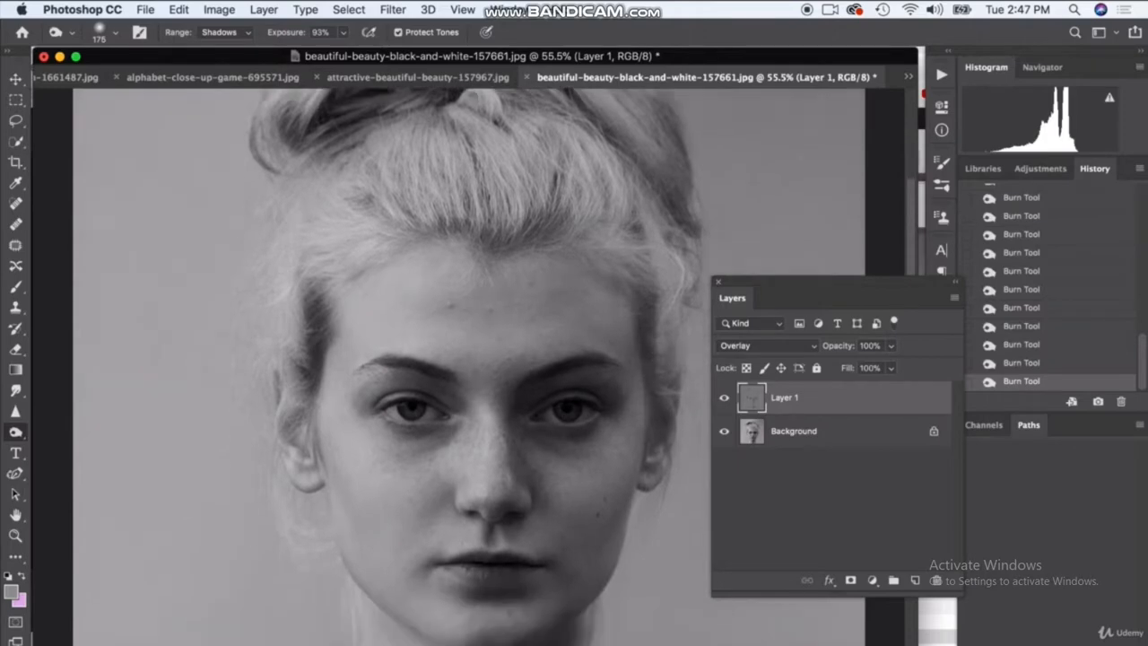
Step: Switch to the Dodge tool and lighten the forehead, undoing the first stroke and dodging again
click(13, 436)
click(85, 430)
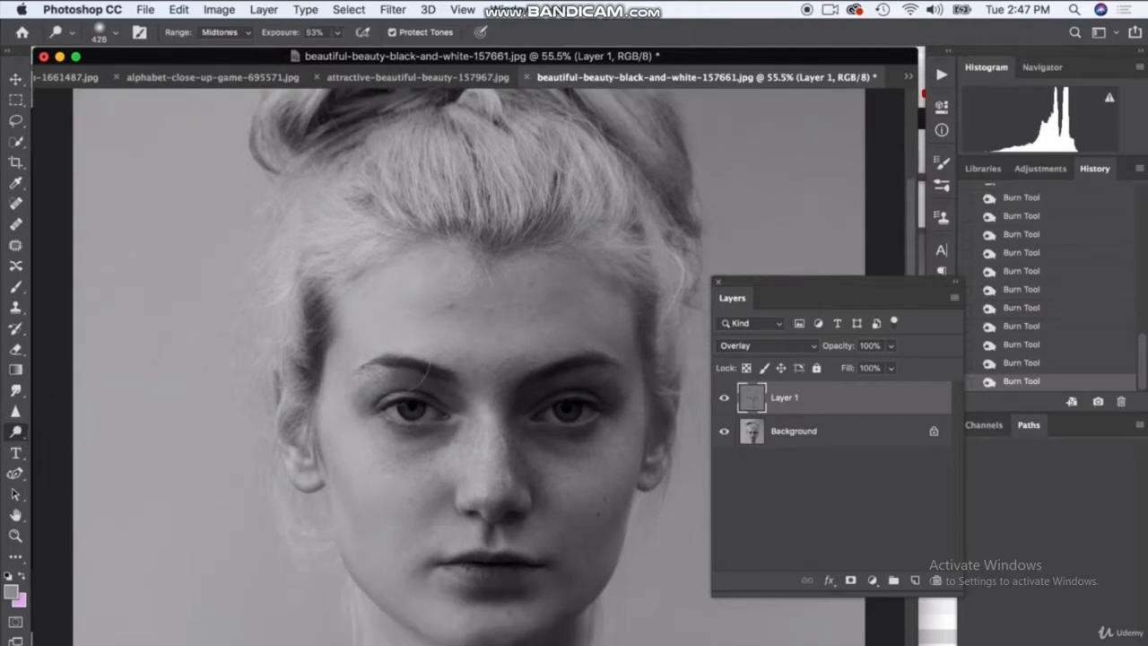
mouse_move(405, 328)
mouse_down()
mouse_move(441, 295)
mouse_move(471, 296)
mouse_up()
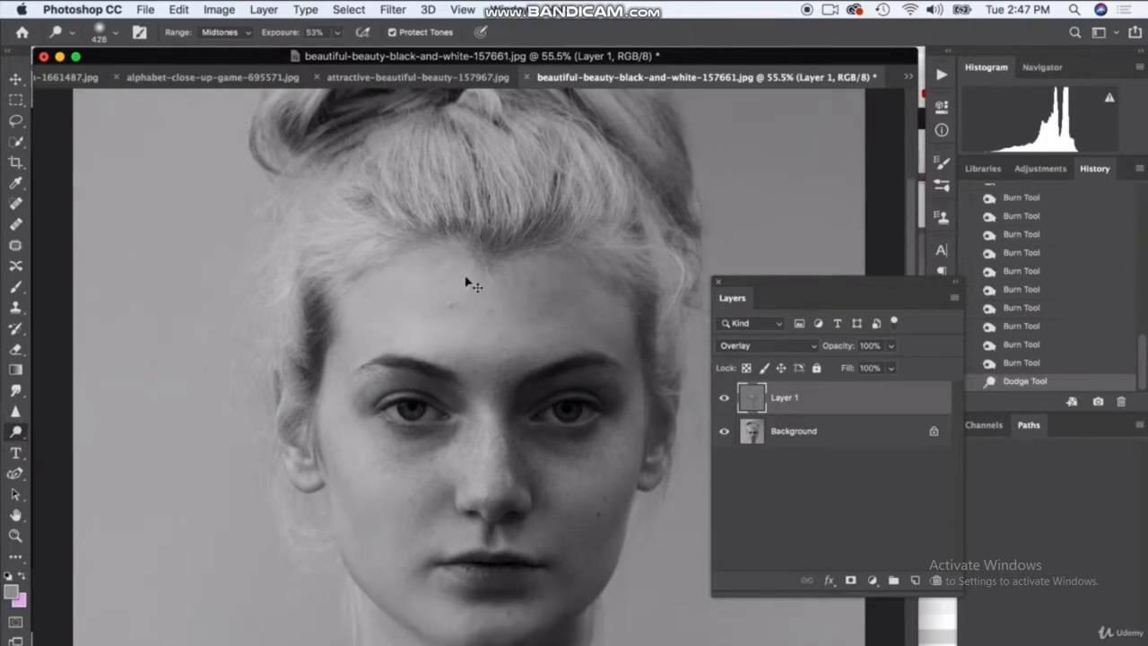
key(super+z)
click(452, 317)
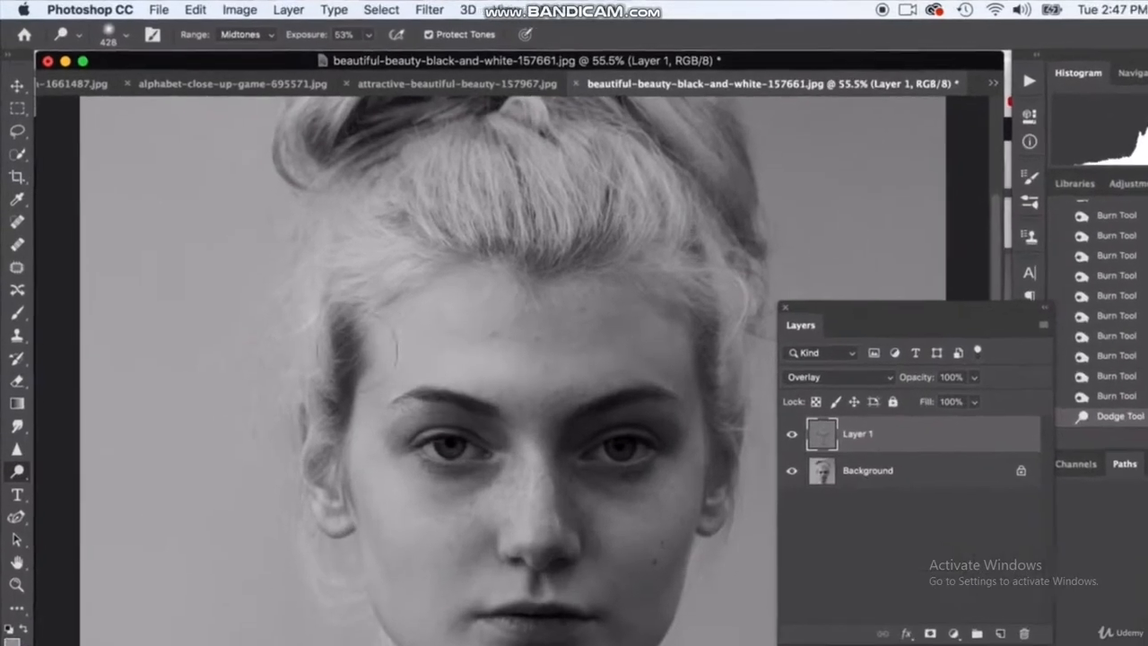
Step: Reduce the Dodge brush to 108 px and lighten the iris of the eye on the lighter side of the face
key(bracketleft)
key(bracketleft)
key(bracketleft)
key(bracketleft)
key(bracketleft)
key(bracketleft)
scroll(462, 447, up, 5)
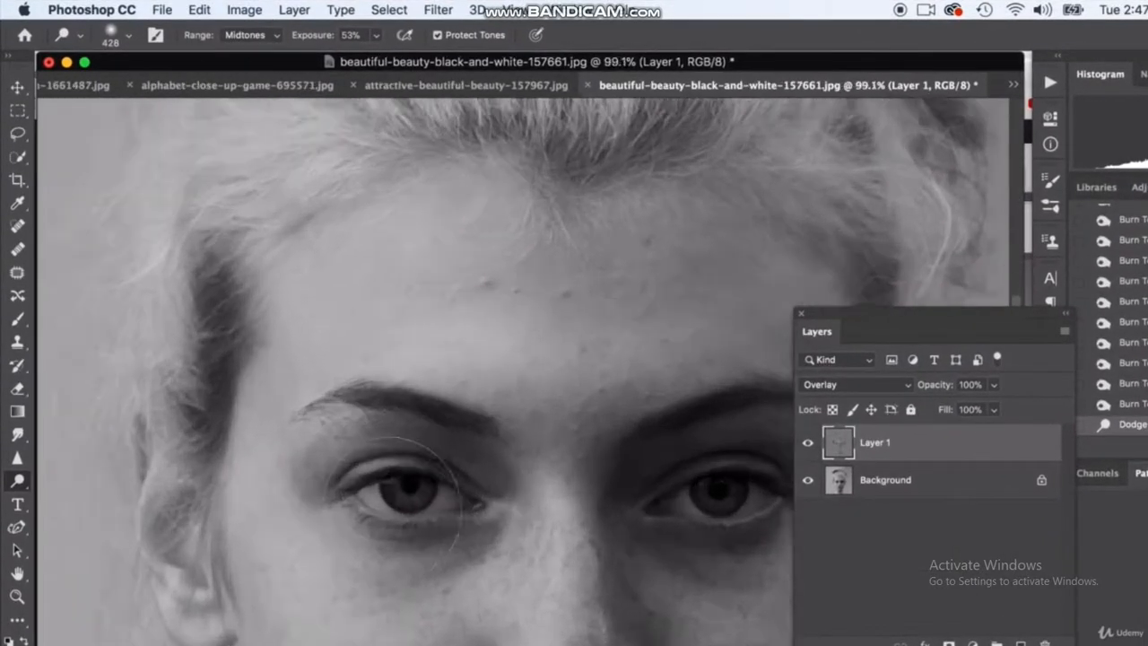
scroll(395, 503, up, 4)
click(128, 39)
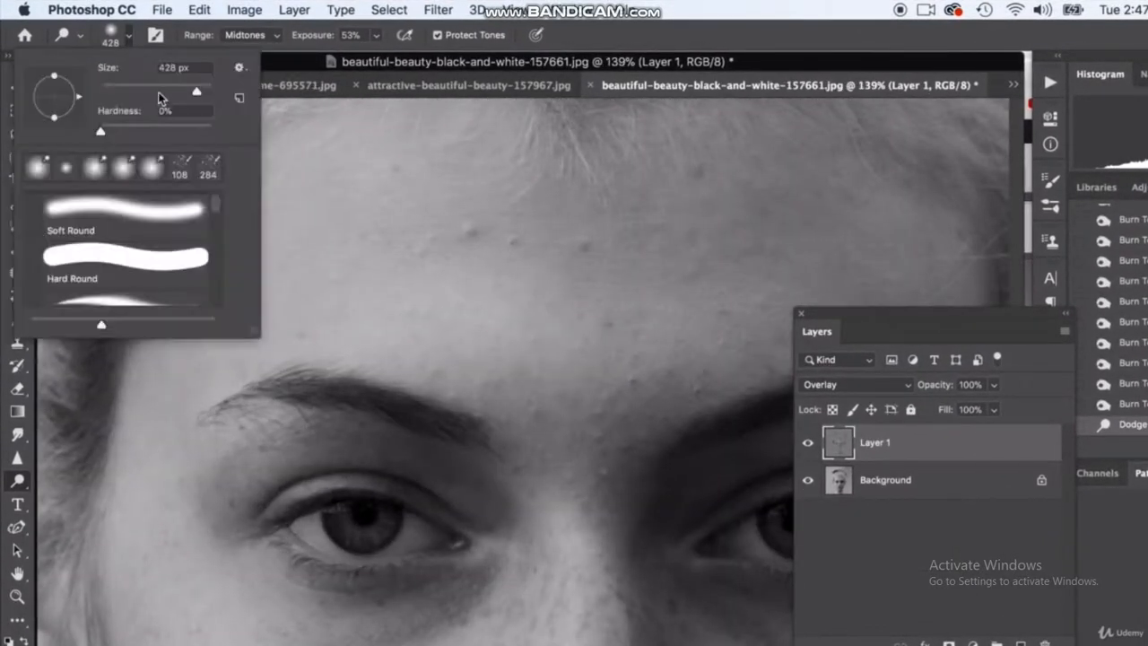
click(158, 92)
mouse_move(351, 515)
mouse_down()
mouse_move(383, 515)
mouse_move(348, 528)
mouse_up()
click(348, 512)
click(349, 512)
click(386, 507)
click(381, 507)
Step: Lighten the iris of the eye on the shaded side with several dodge dabs
scroll(430, 546, down, 4)
scroll(430, 546, right, 3)
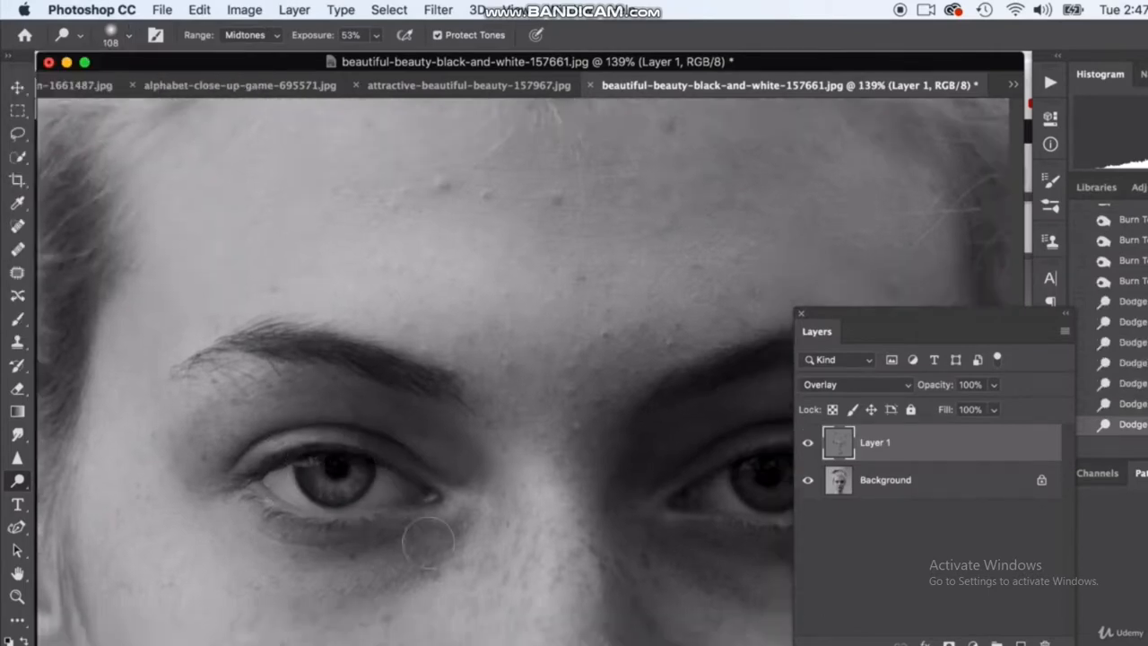
click(649, 384)
click(679, 383)
click(674, 373)
click(672, 357)
Step: Set the Dodge range to Shadows and brush over the iris on the lighter side of the face
click(247, 35)
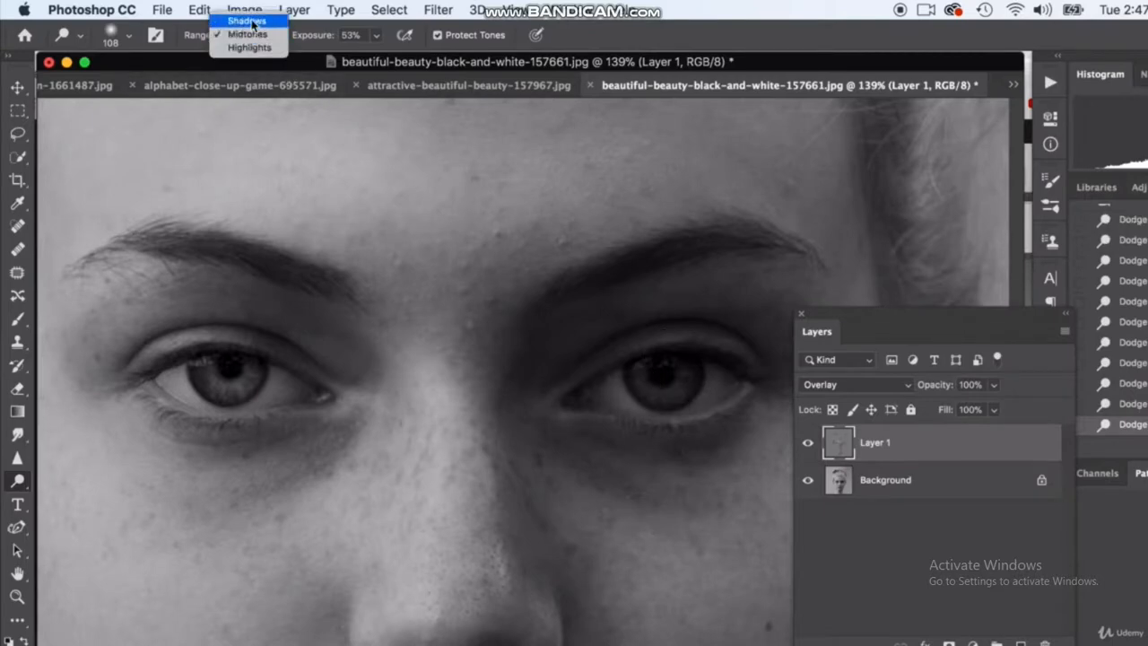
click(240, 19)
mouse_move(247, 396)
mouse_down()
mouse_move(287, 382)
mouse_move(285, 394)
mouse_move(221, 380)
mouse_up()
Step: Set the Dodge range to Highlights, undo the last dodge stroke and lighten the iris on the shaded side
click(262, 32)
click(249, 61)
key(super+z)
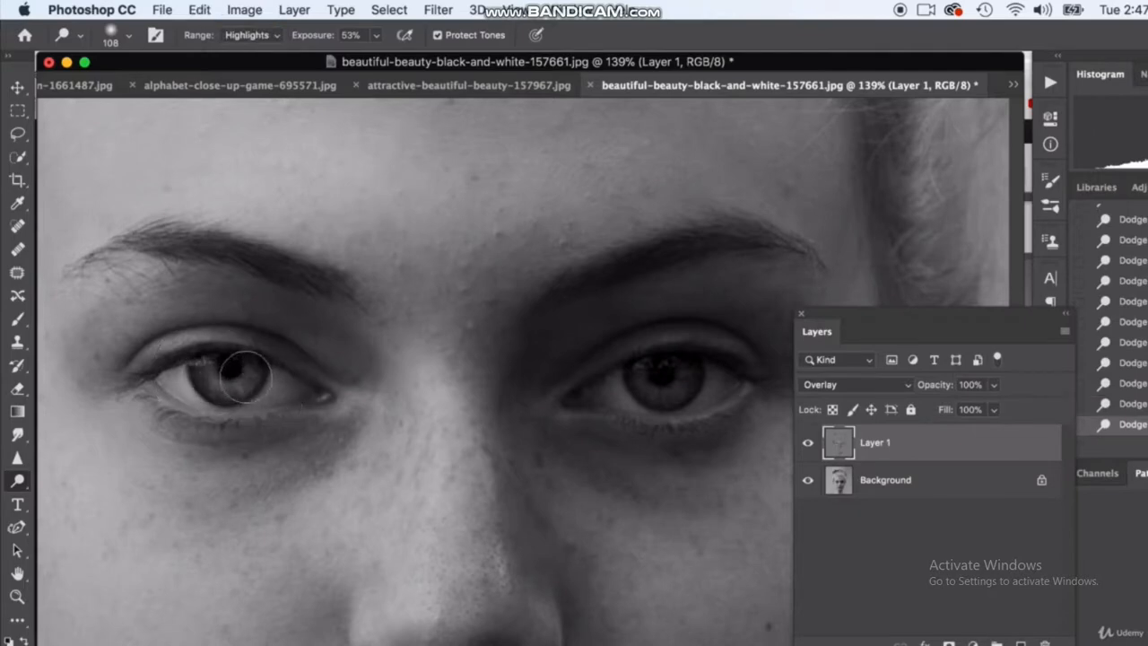
click(641, 379)
click(680, 383)
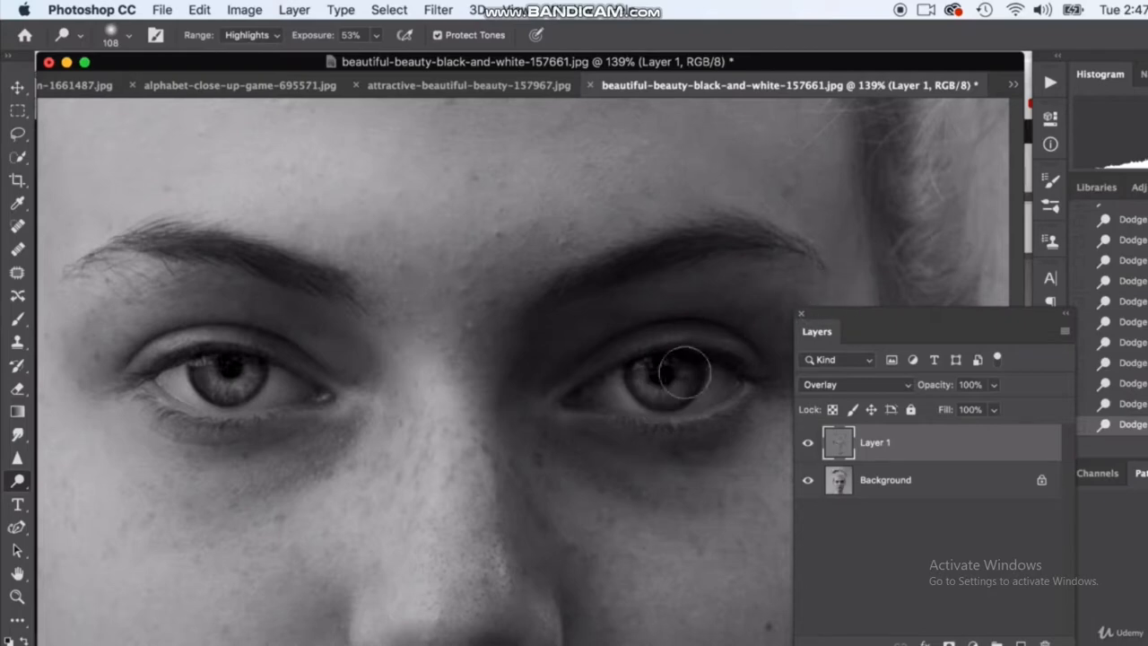
Step: Set the Dodge range to Midtones, enlarge the brush to 191 px and lighten the bridge of the nose
click(250, 36)
click(244, 64)
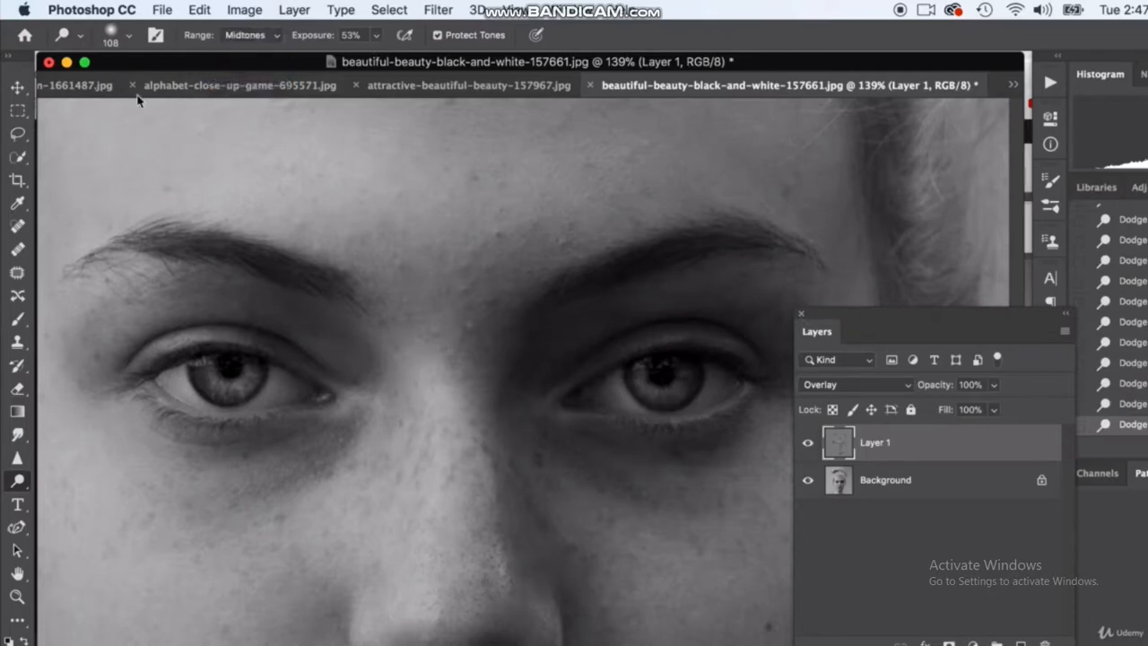
click(131, 37)
drag(151, 83, 179, 87)
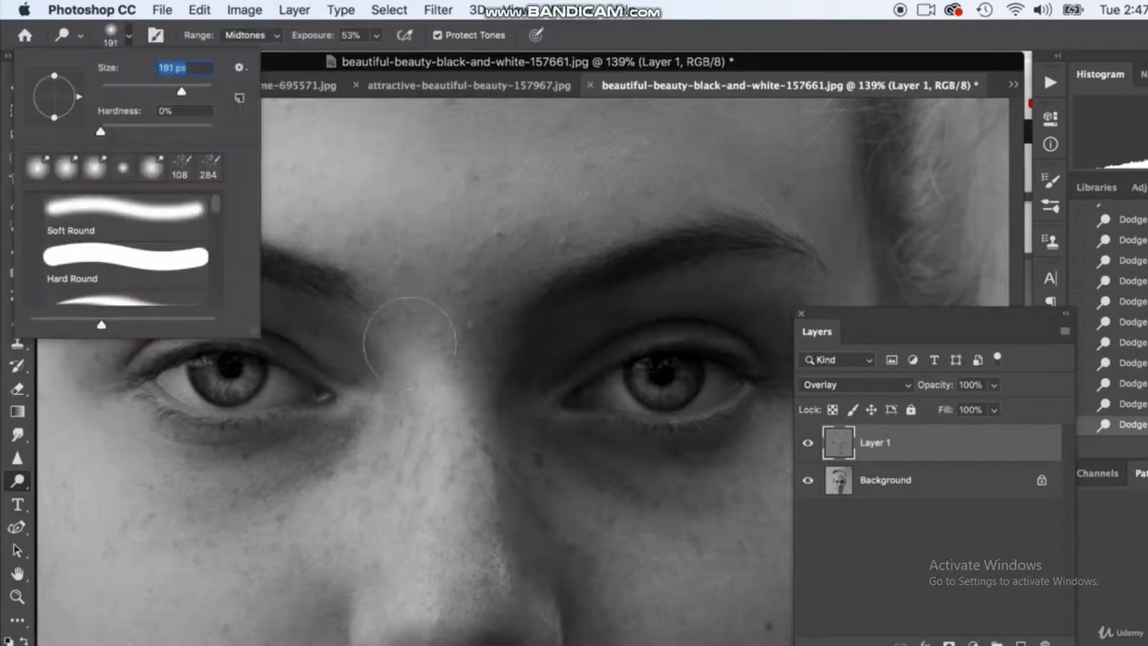
mouse_move(434, 345)
mouse_down()
mouse_move(437, 390)
mouse_move(454, 523)
mouse_up()
Step: Try lightening the forehead with a midtone dodge stroke and undo that stroke
scroll(489, 364, down, 5)
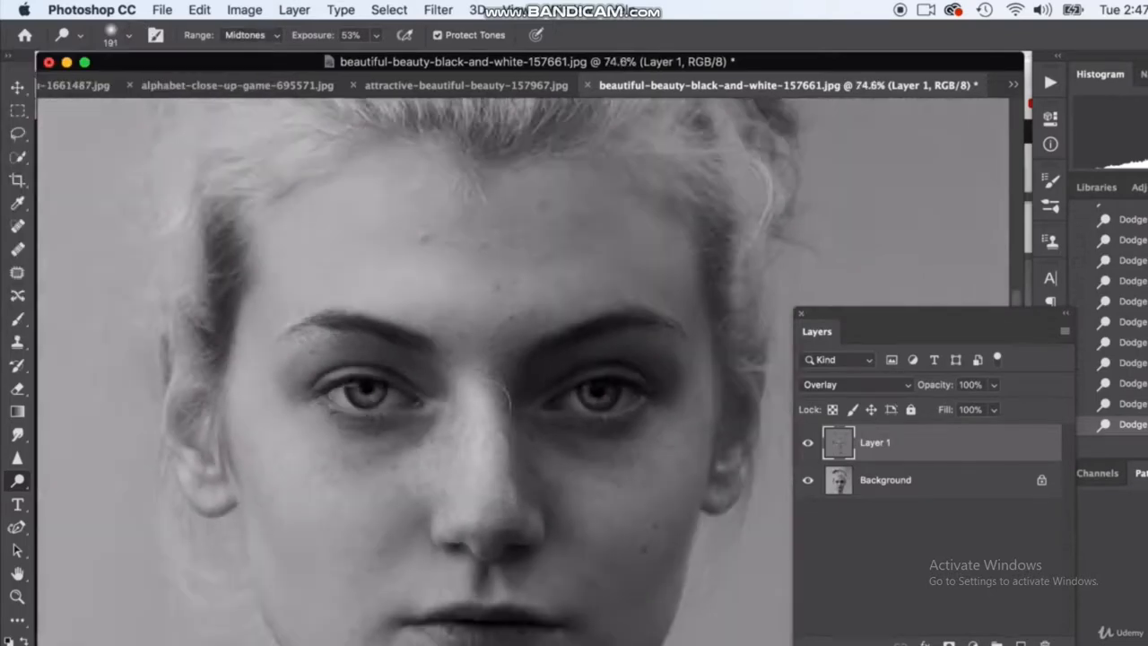
scroll(487, 398, down, 1)
mouse_move(327, 187)
mouse_down()
mouse_move(400, 148)
mouse_move(484, 152)
mouse_up()
key(super+z)
scroll(525, 310, down, 3)
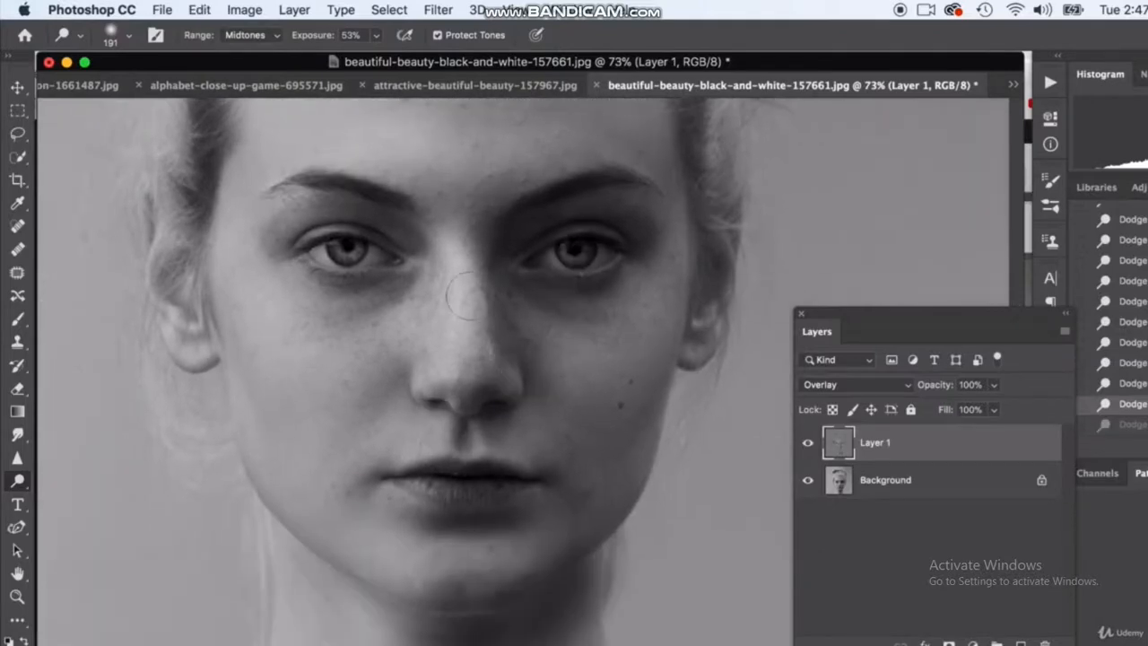
Step: Erase the dodging over both eyes on Layer 1 with a 79 px soft round Eraser
scroll(473, 395, up, 3)
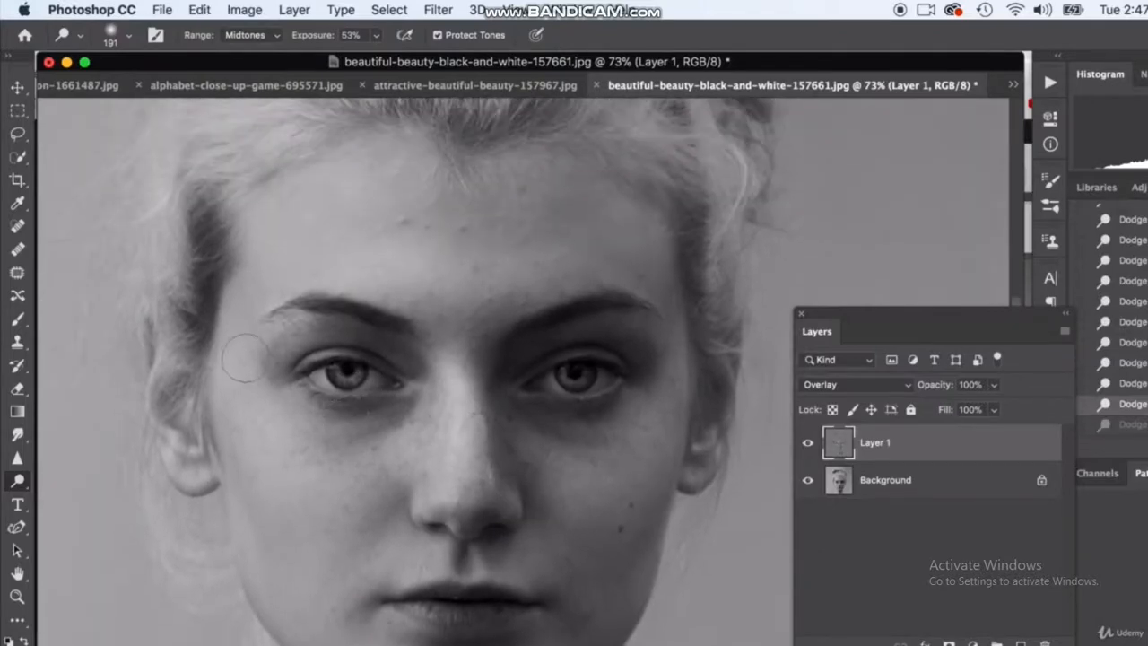
scroll(244, 358, up, 3)
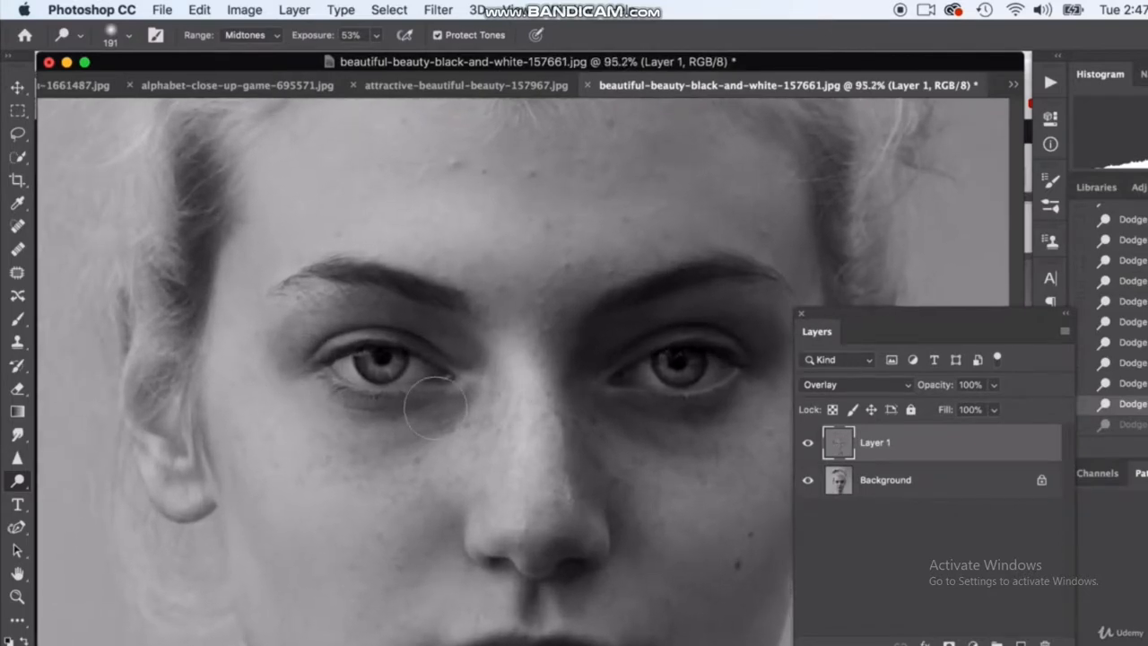
scroll(79, 411, up, 2)
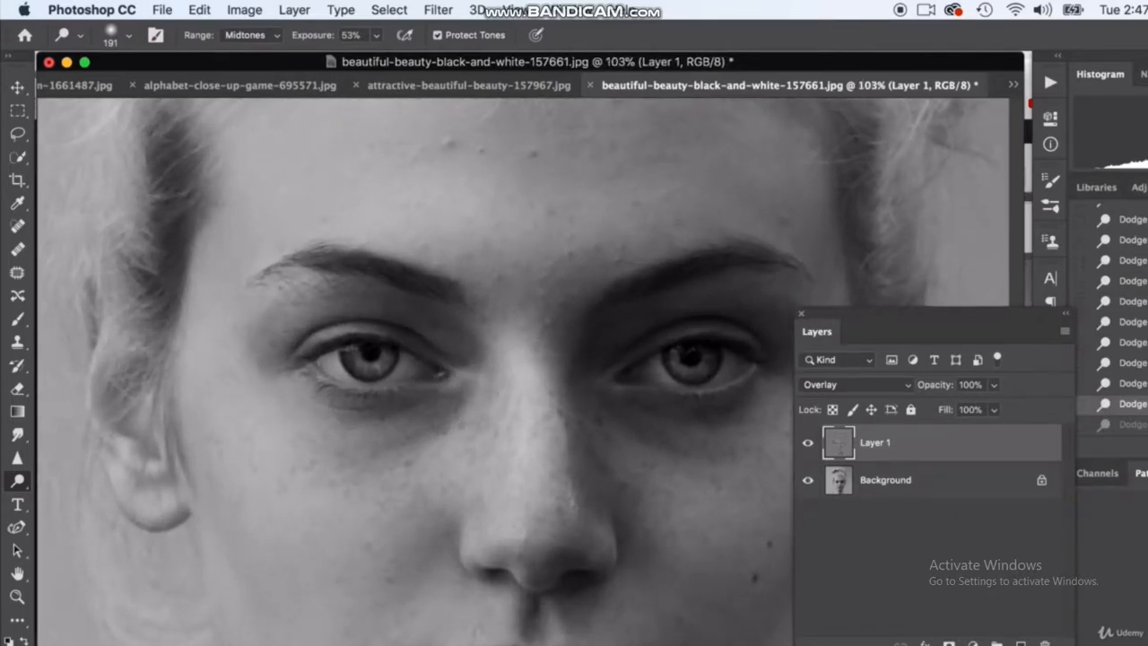
click(16, 393)
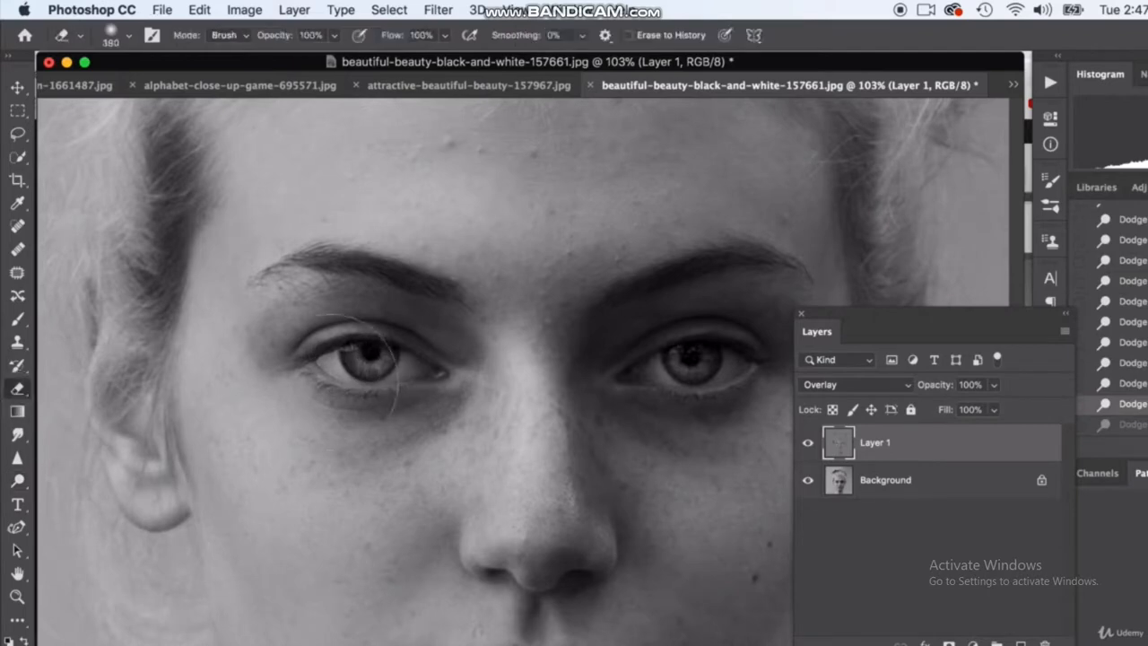
click(128, 36)
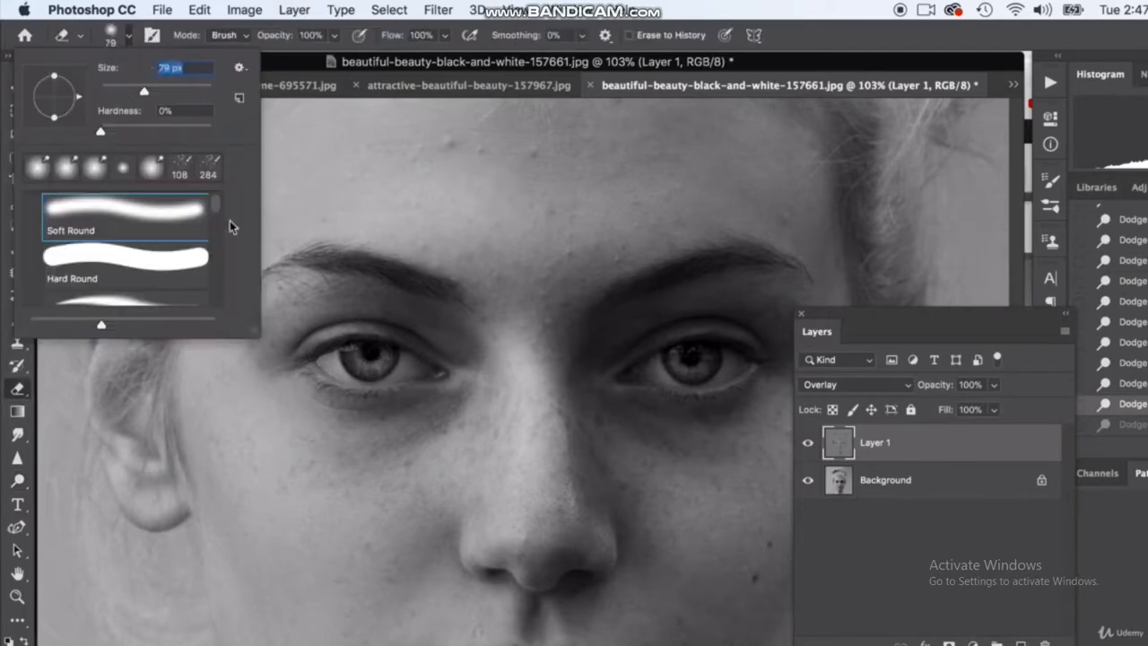
mouse_move(323, 367)
mouse_down()
mouse_move(362, 380)
mouse_move(433, 374)
mouse_up()
mouse_move(657, 363)
mouse_down()
mouse_move(683, 388)
mouse_move(742, 380)
mouse_move(632, 380)
mouse_up()
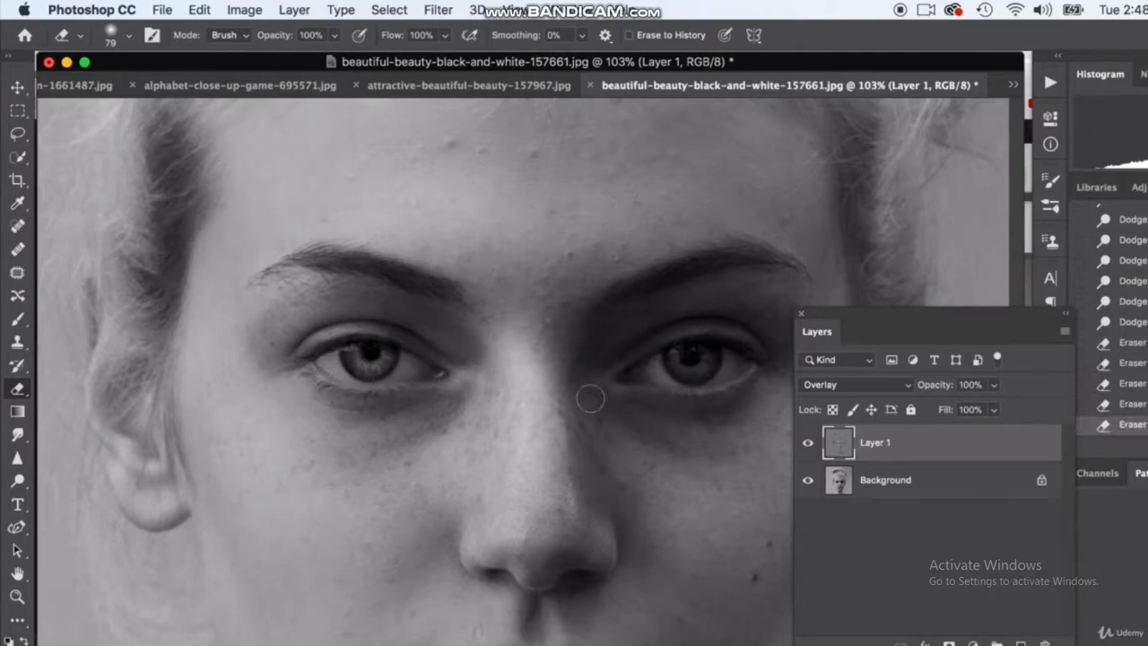
Step: Lighten the lower lip with the Dodge tool, using the Midtones range and the 191 px brush
scroll(602, 408, down, 3)
scroll(680, 450, down, 3)
click(18, 482)
click(82, 478)
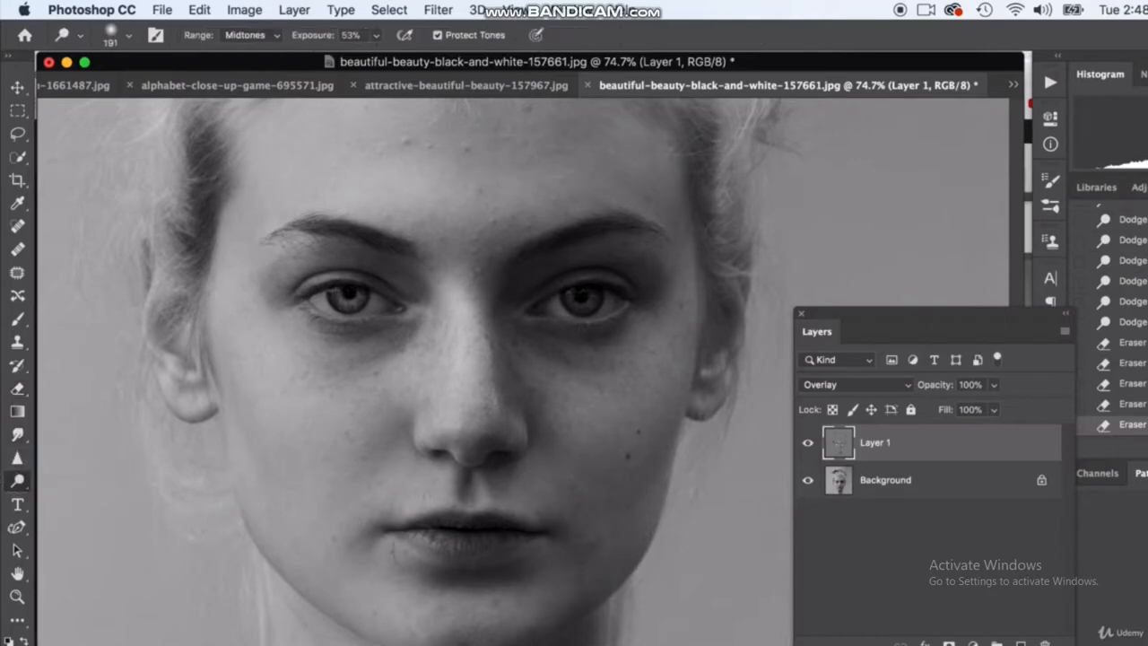
mouse_move(427, 536)
mouse_down()
mouse_move(494, 529)
mouse_move(441, 533)
mouse_move(493, 534)
mouse_up()
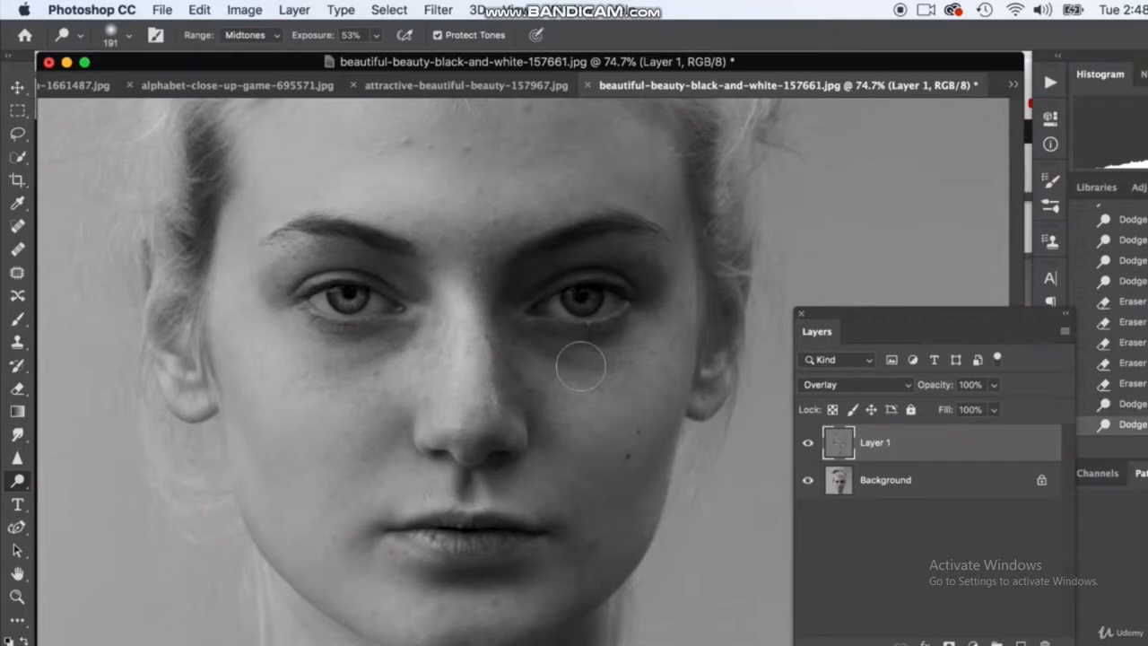
Step: Lower the opacity of Layer 1 to 84%
scroll(579, 359, down, 2)
scroll(610, 380, down, 2)
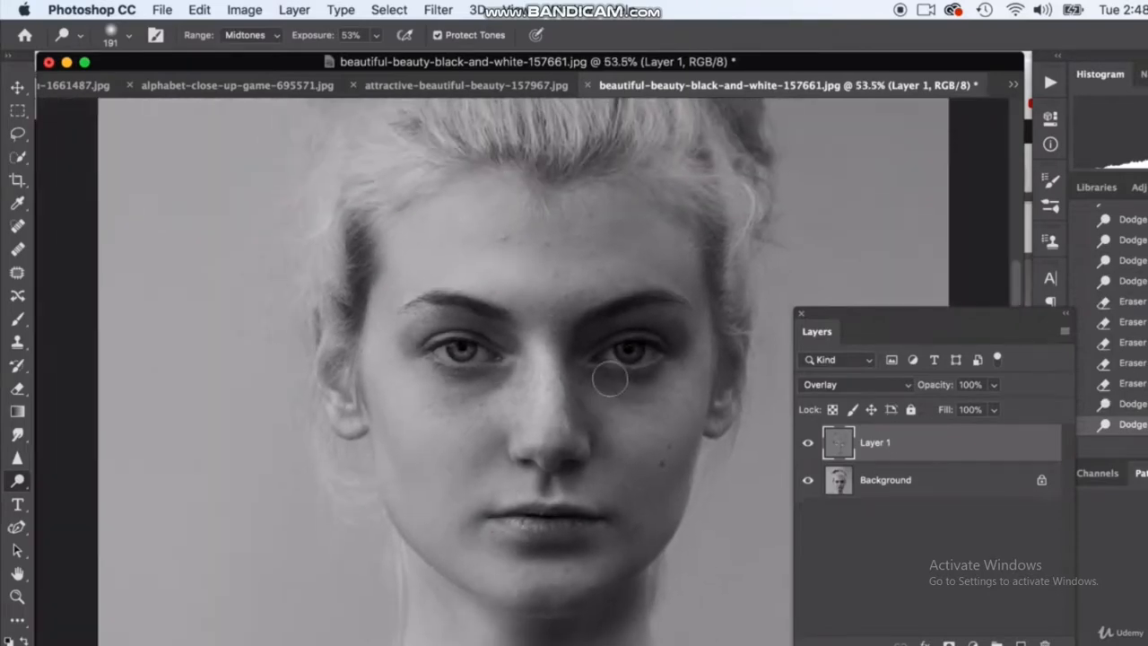
scroll(609, 376, up, 2)
scroll(623, 430, down, 2)
click(989, 408)
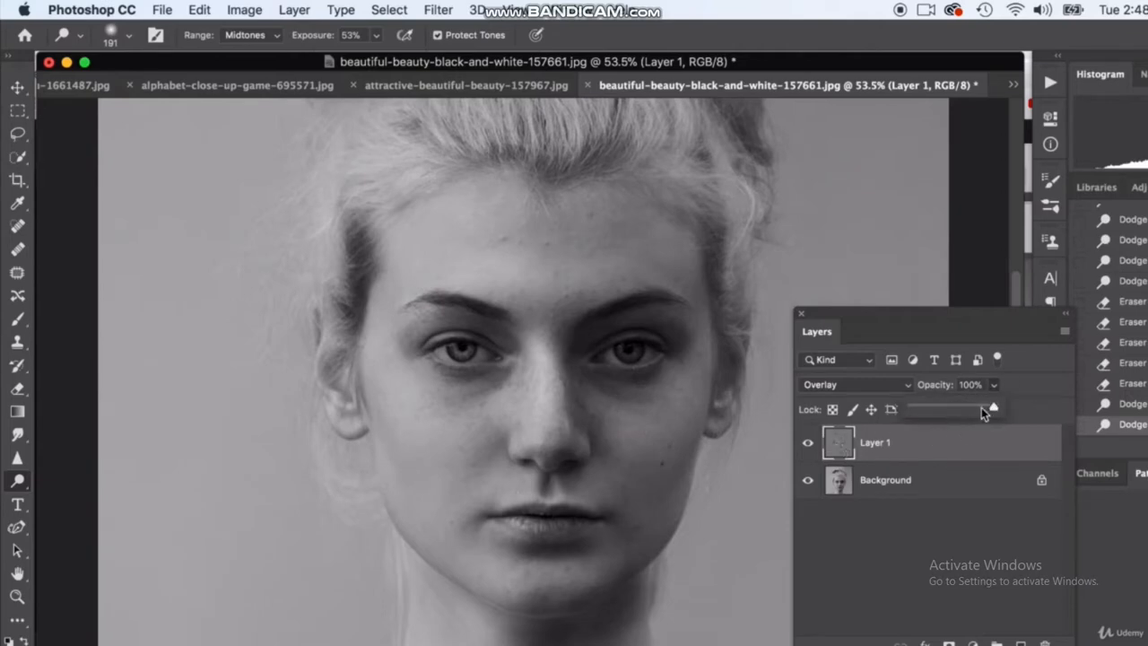
click(981, 408)
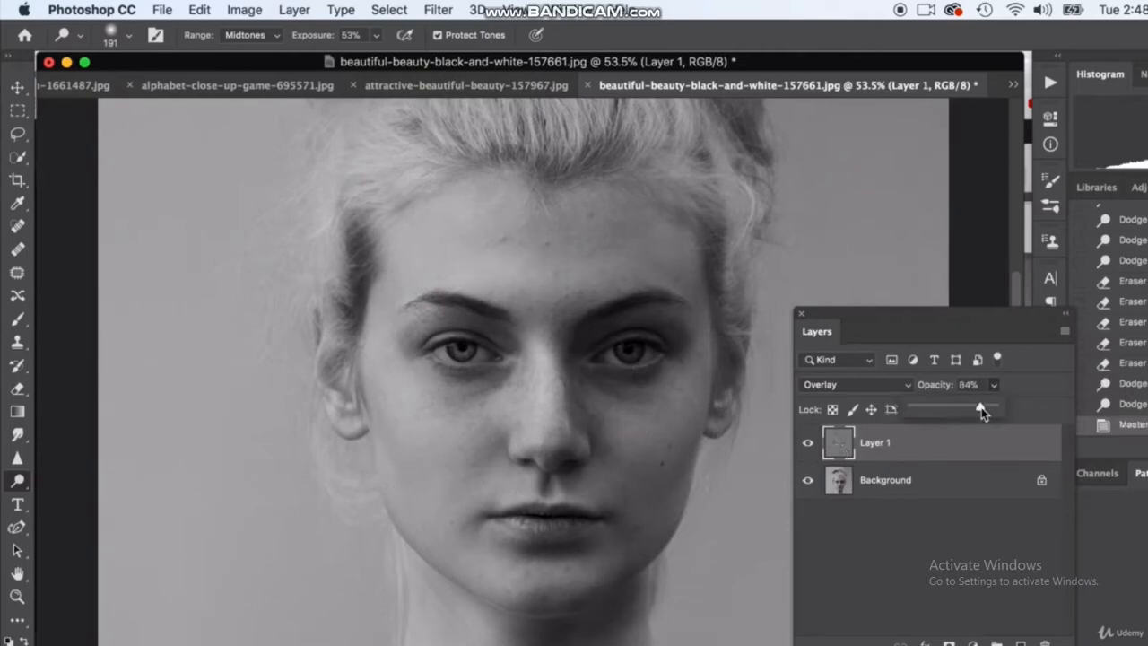
click(935, 451)
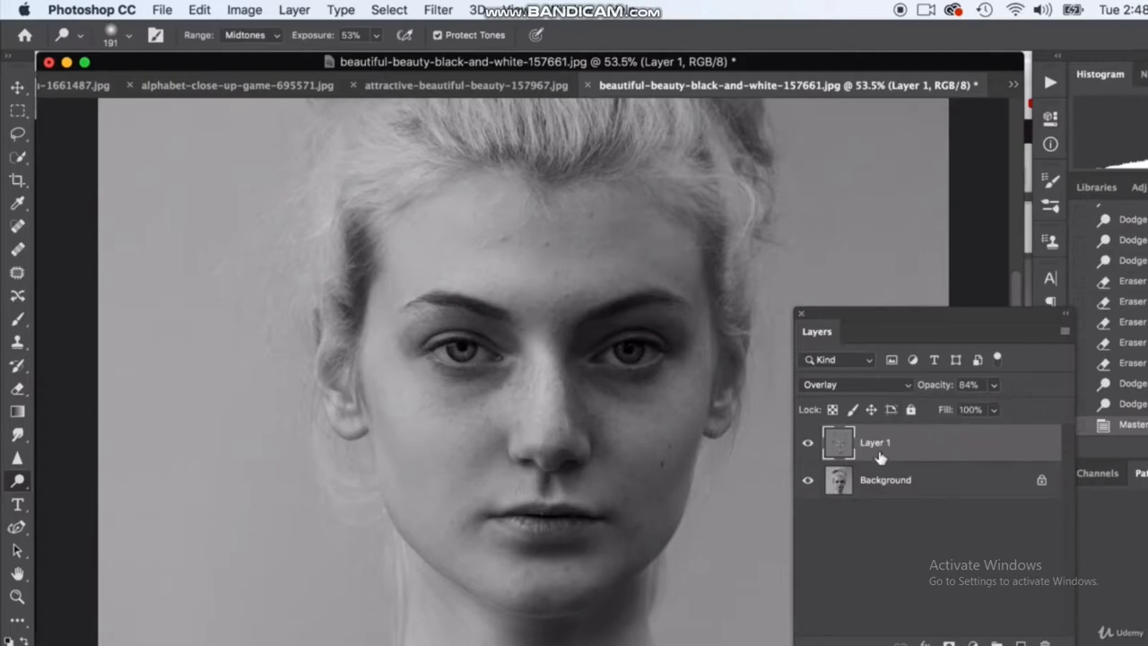
Step: Hide the Background layer to inspect the dodge and burn strokes on Layer 1 alone, and show it again
click(808, 482)
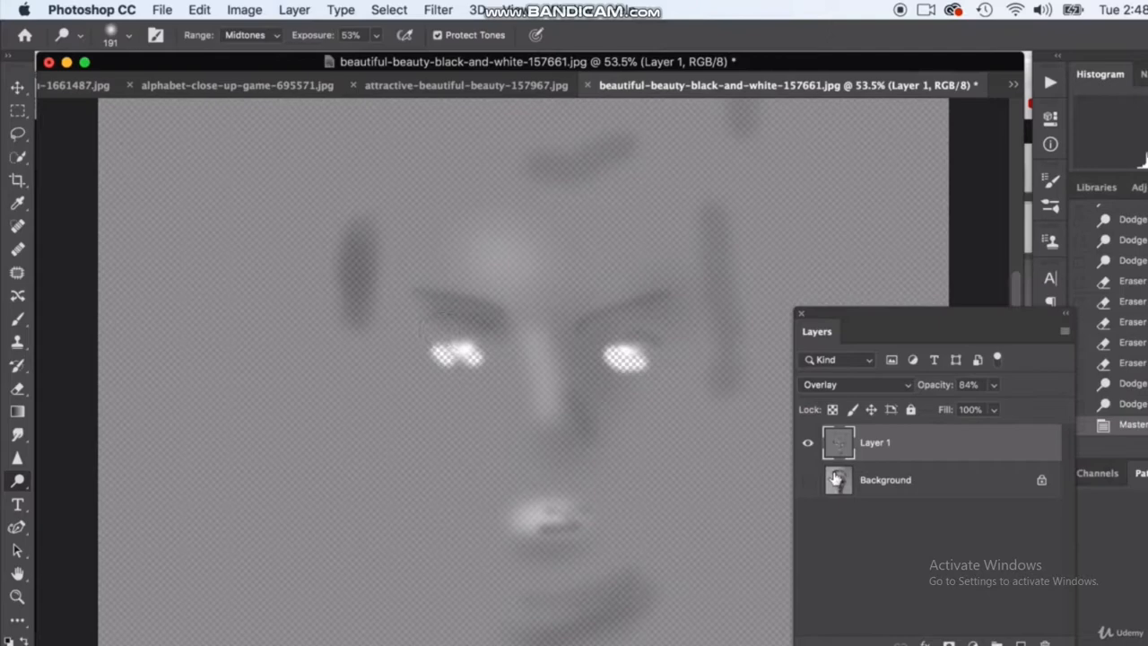
click(807, 443)
click(807, 482)
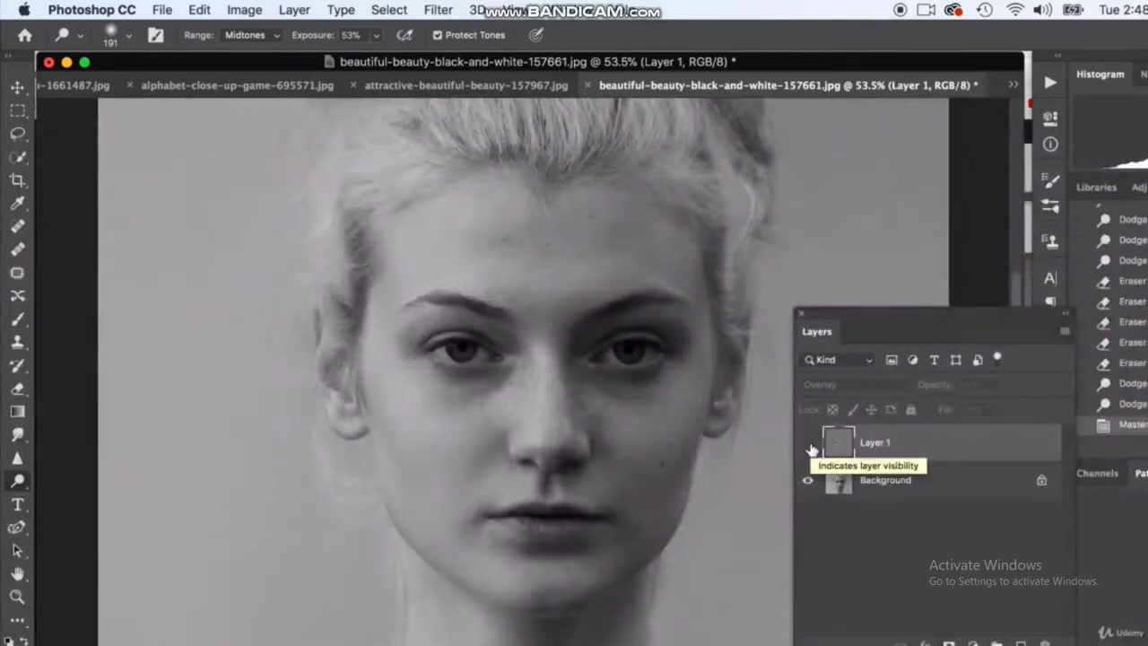
Step: Toggle the visibility of Layer 1 repeatedly to compare the portrait before and after dodging and burning
click(808, 444)
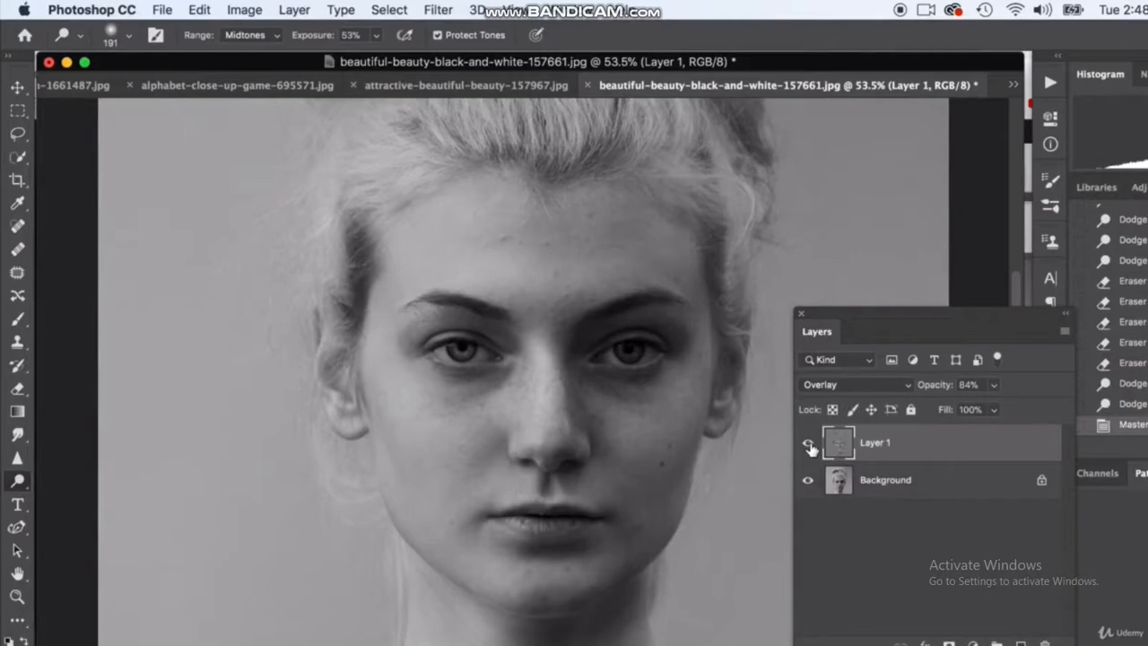
click(808, 444)
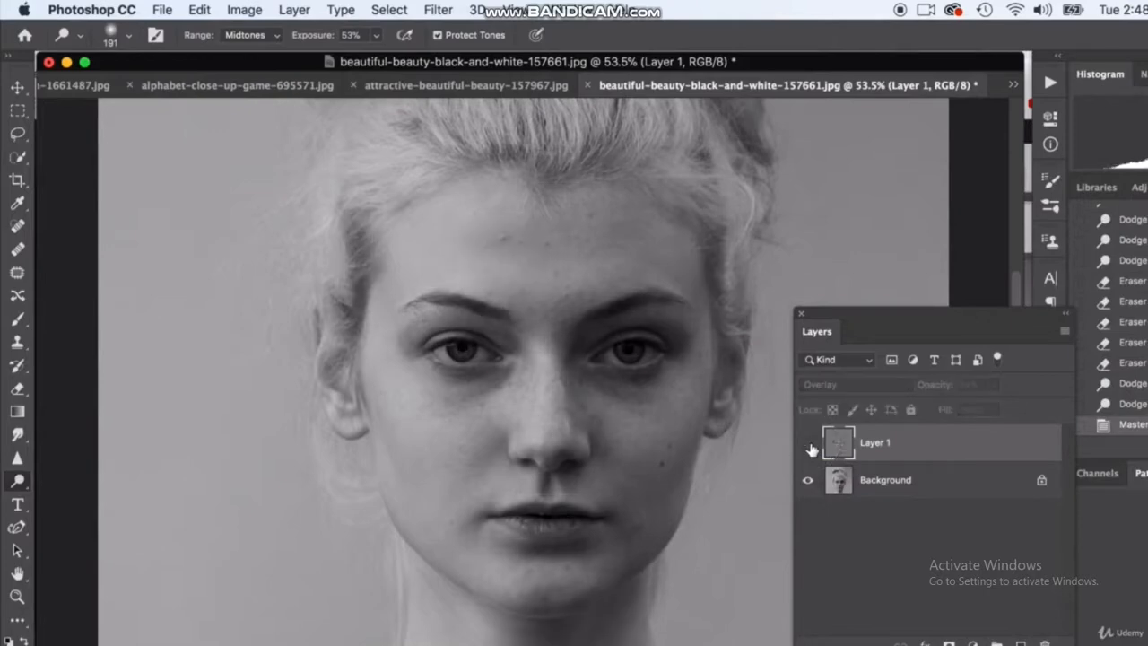
click(808, 444)
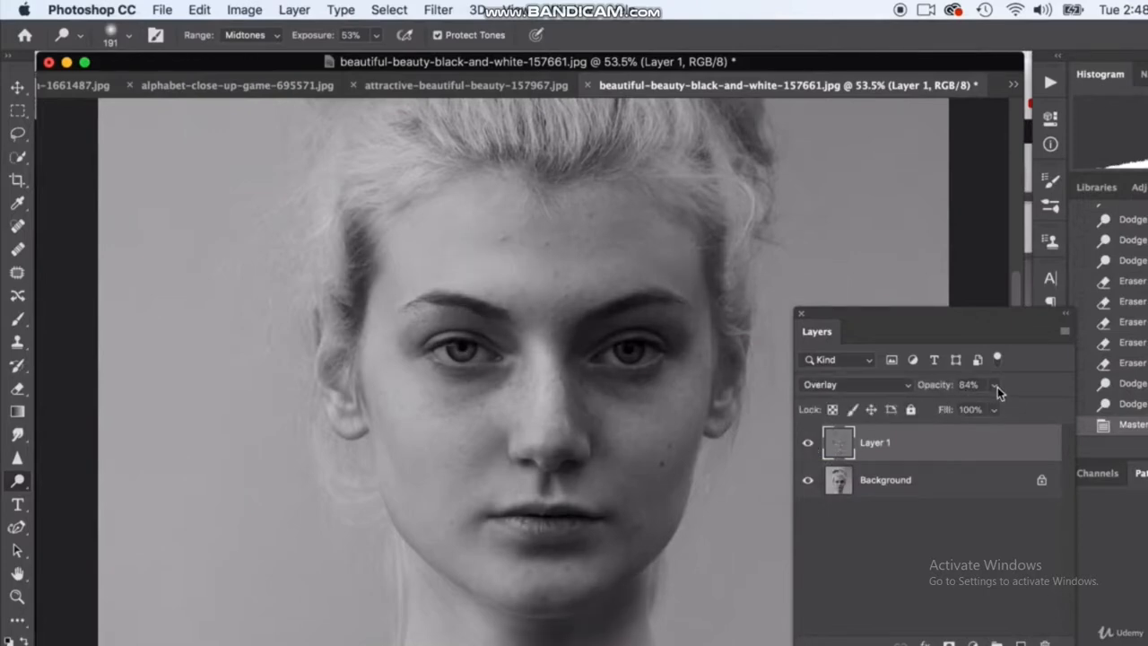
click(808, 444)
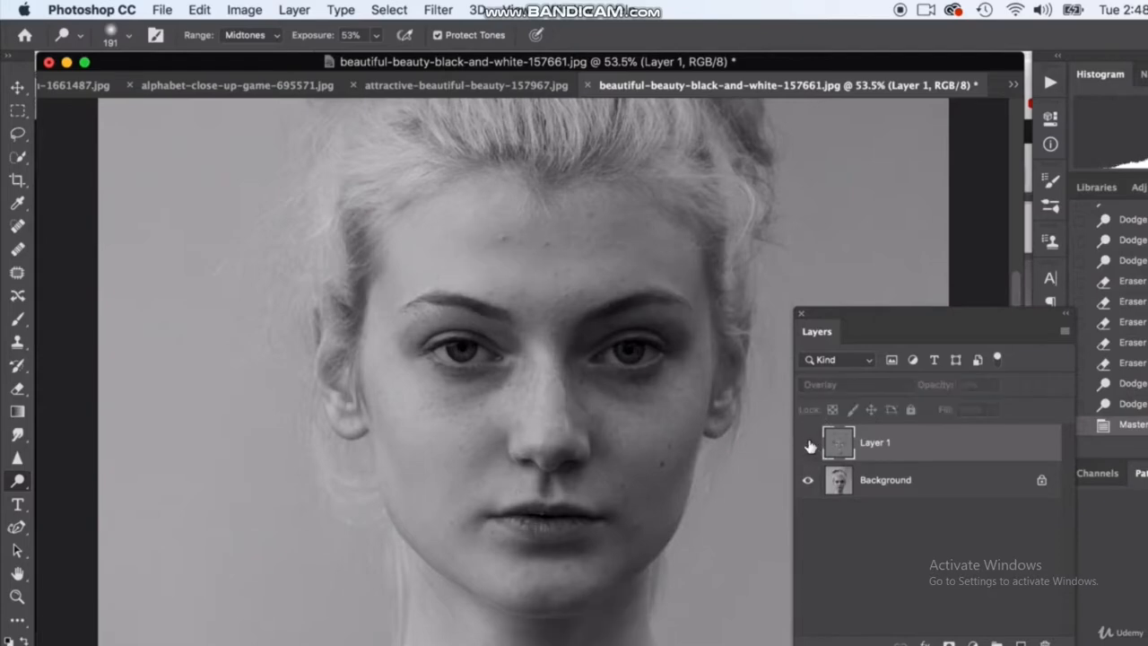
click(808, 443)
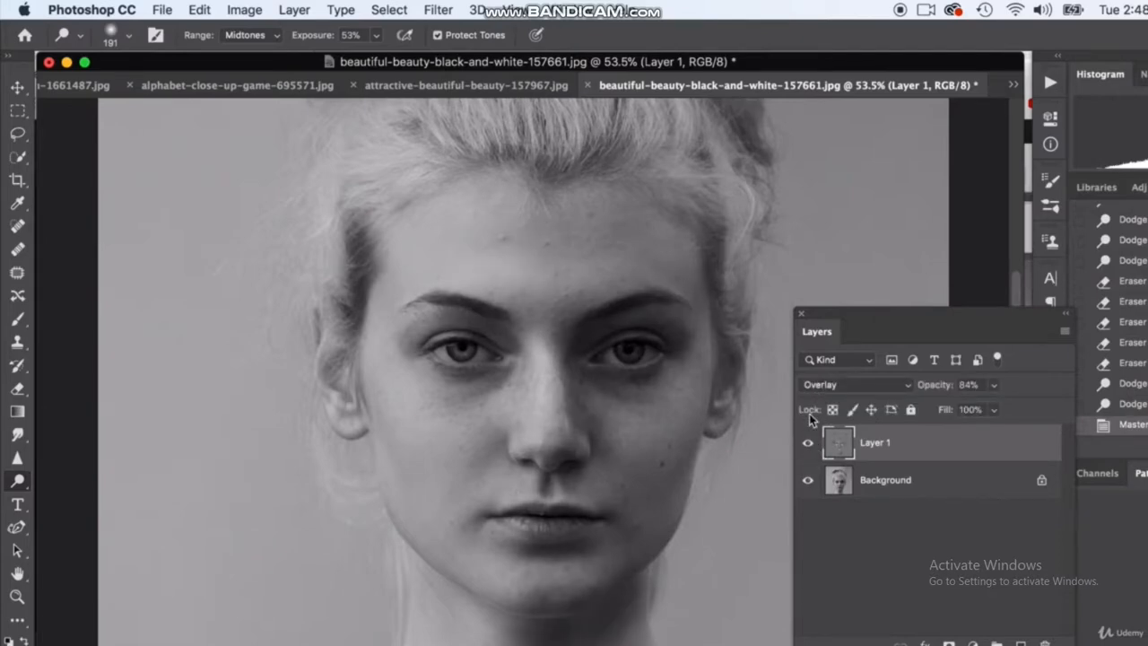
click(808, 444)
click(808, 443)
Step: Set the opacity of Layer 1 to 50% to soften the dodge and burn effect
drag(990, 391, 966, 404)
click(874, 448)
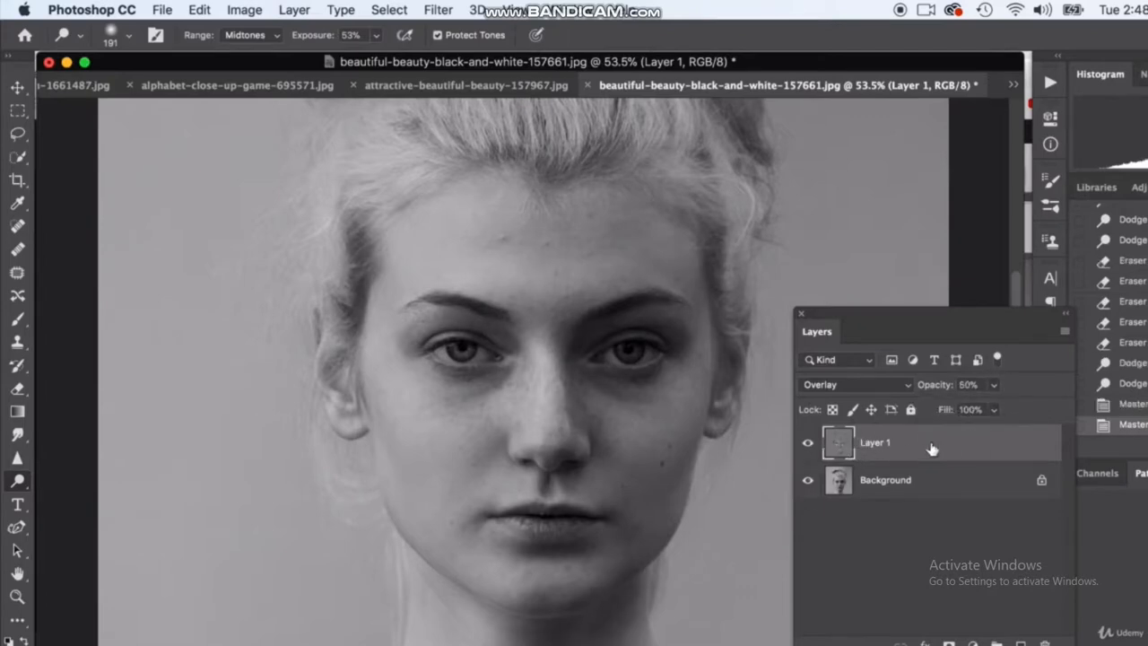
Step: Add a new blank layer above the hidden Layer 1, and swap their visibility so that only Layer 1 shows over the Background
click(807, 443)
click(1021, 643)
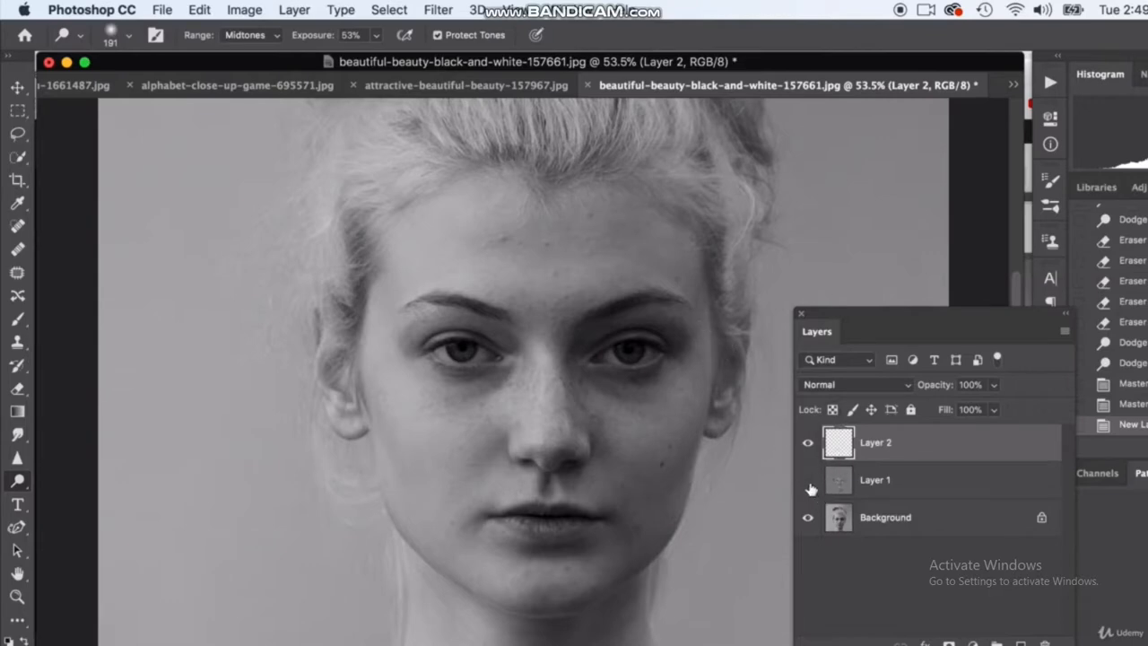
click(808, 443)
click(808, 481)
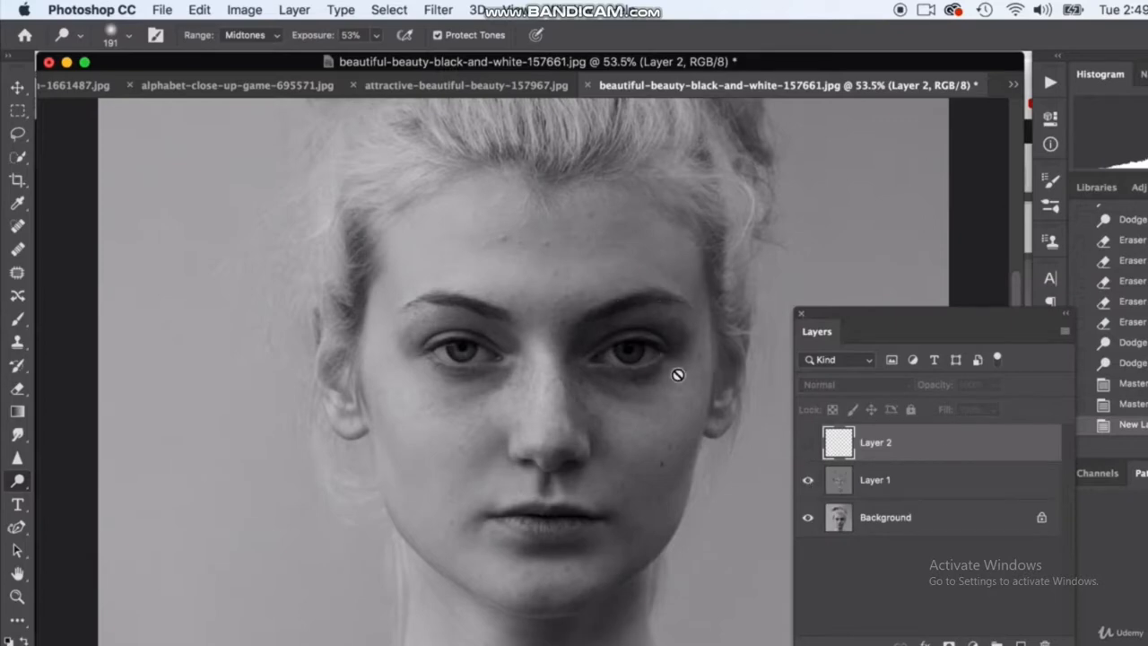
scroll(678, 376, up, 2)
scroll(678, 375, down, 2)
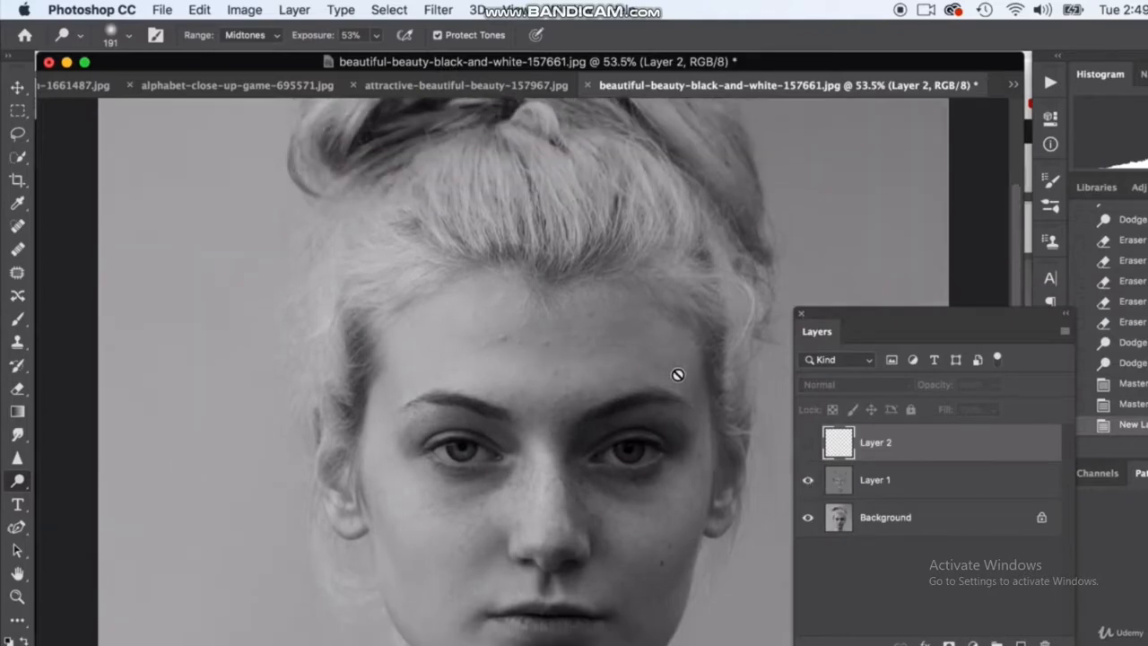